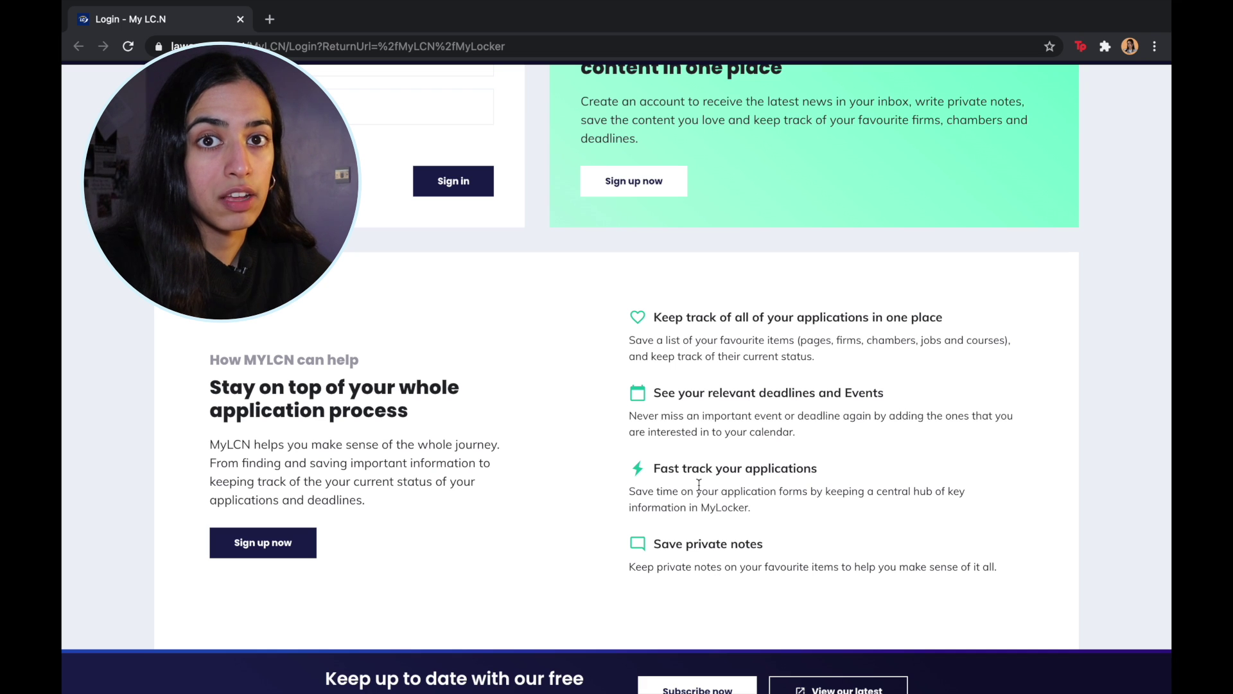
# Sign in to the My LCN account with the saved account email and password.
pyautogui.scroll(-2, 630, 484)
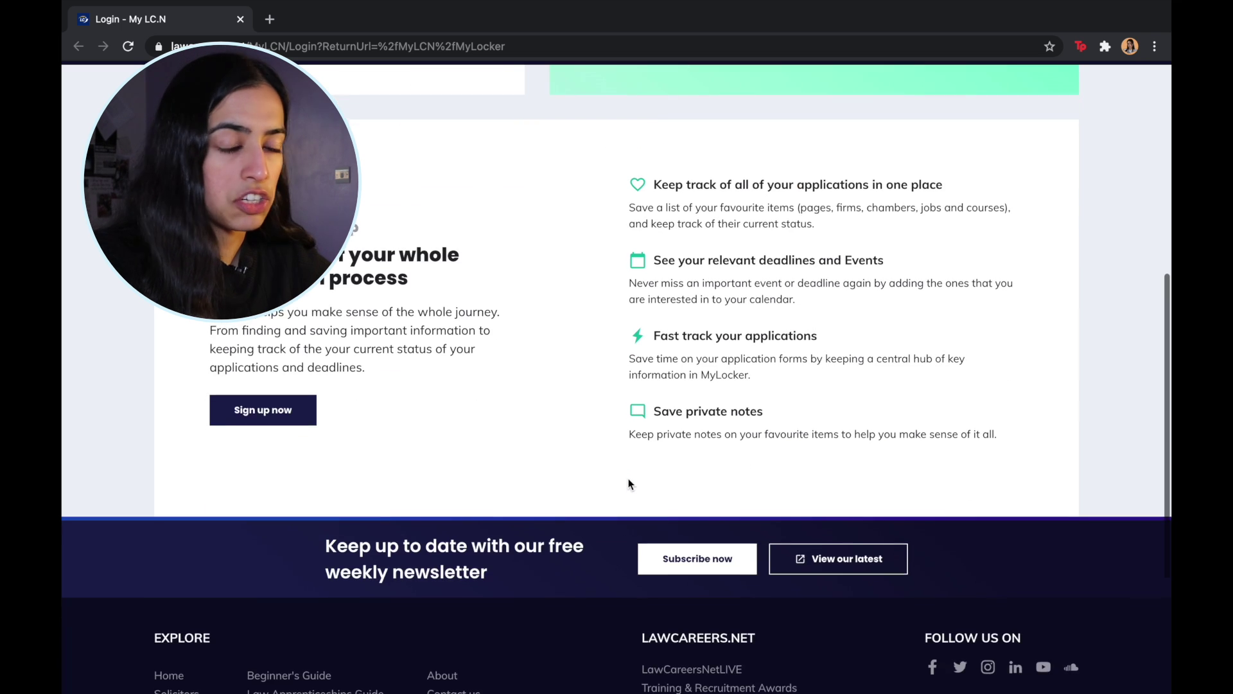
pyautogui.scroll(6, 570, 404)
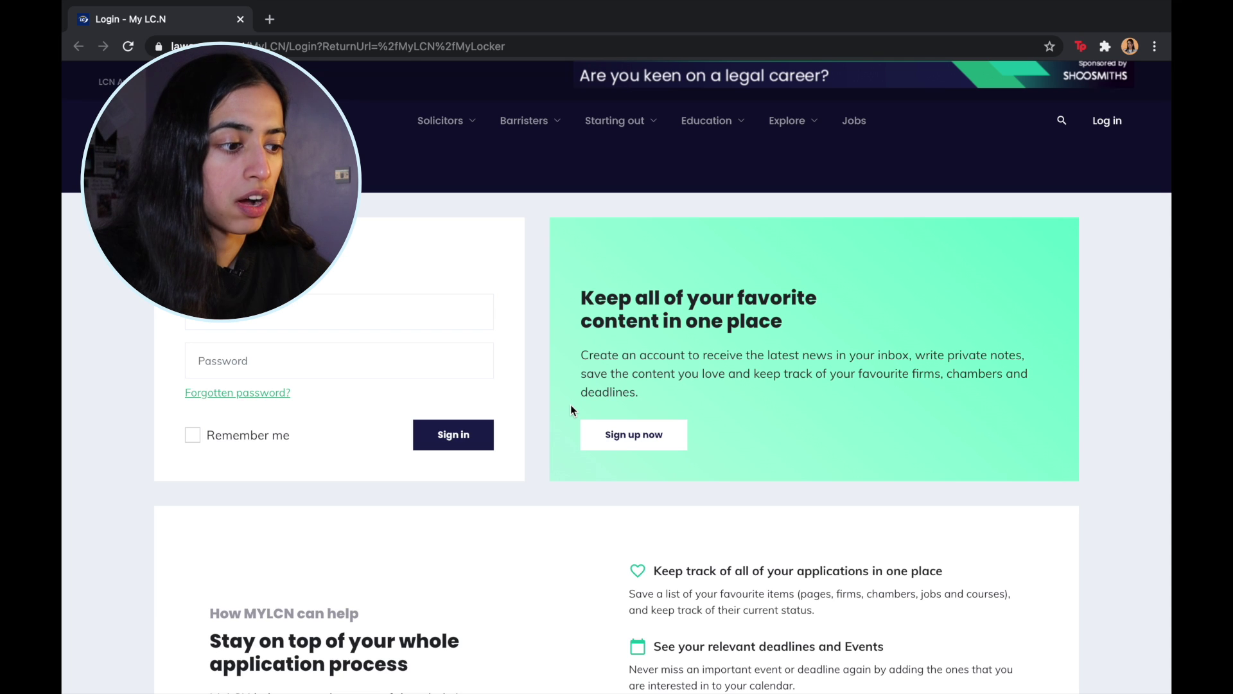
pyautogui.scroll(-4, 571, 410)
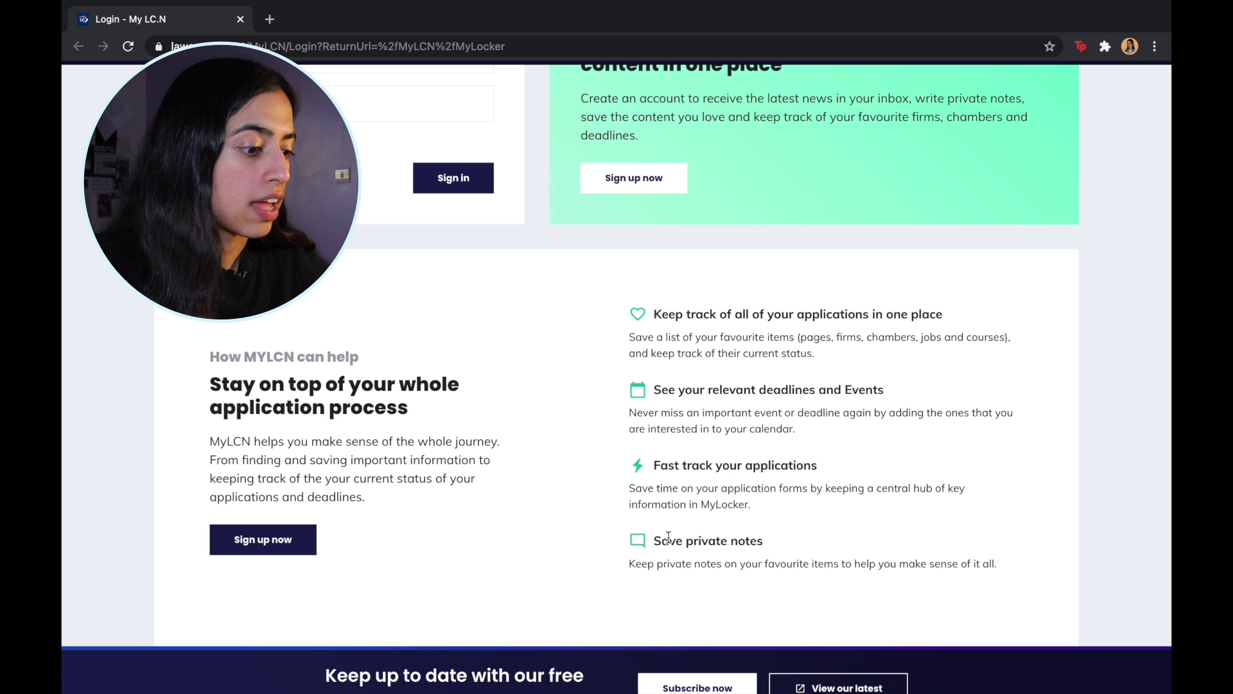
pyautogui.scroll(3, 576, 469)
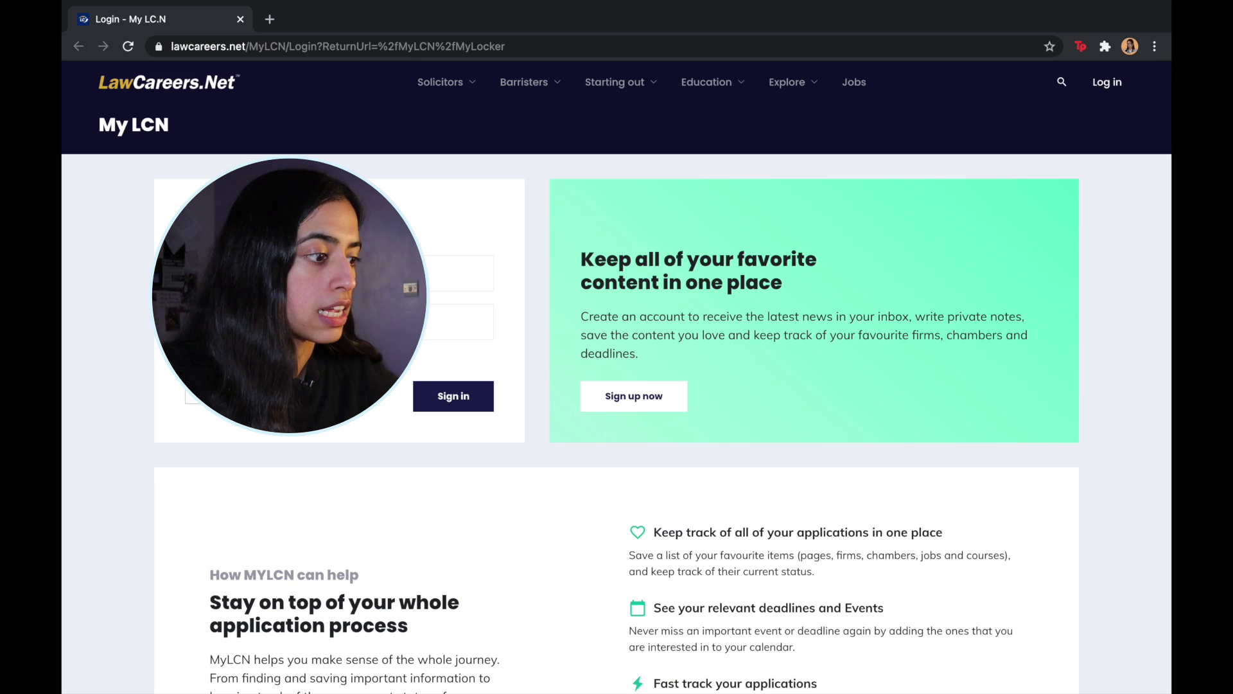
pyautogui.click(461, 273)
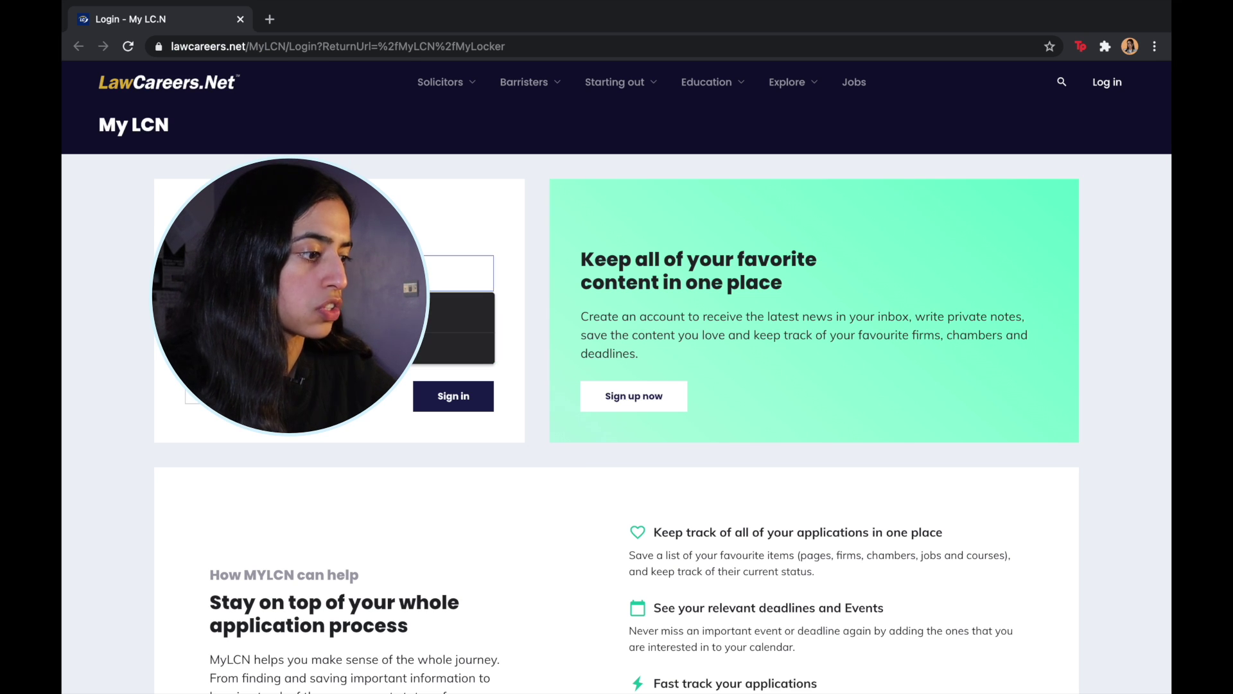
pyautogui.click(341, 316)
pyautogui.click(341, 321)
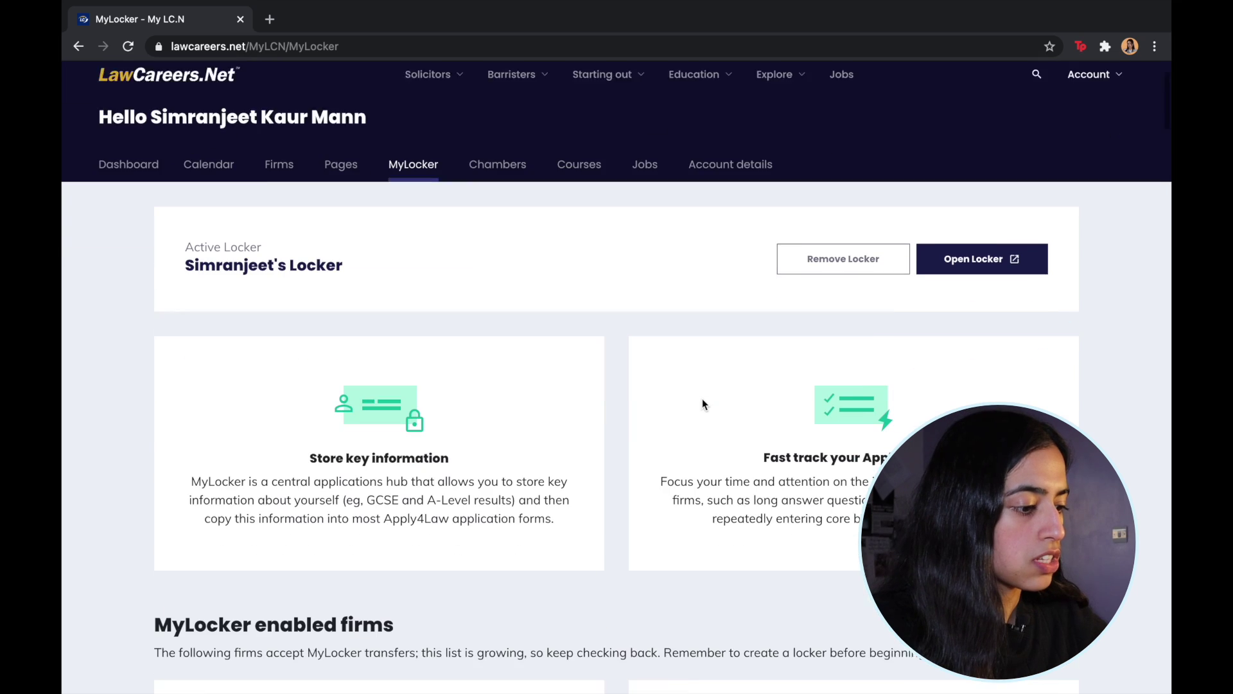
# Review the MyLocker description and look through the list of MyLocker enabled firms.
pyautogui.scroll(-3, 703, 398)
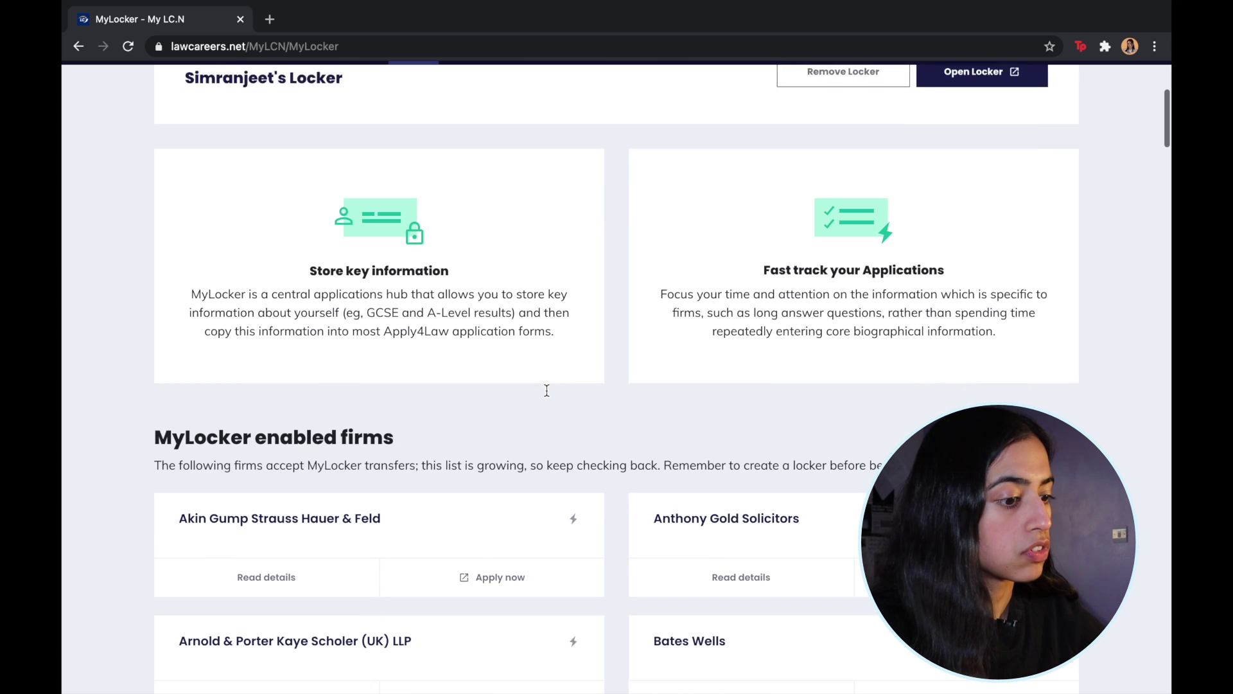
pyautogui.scroll(-1, 546, 390)
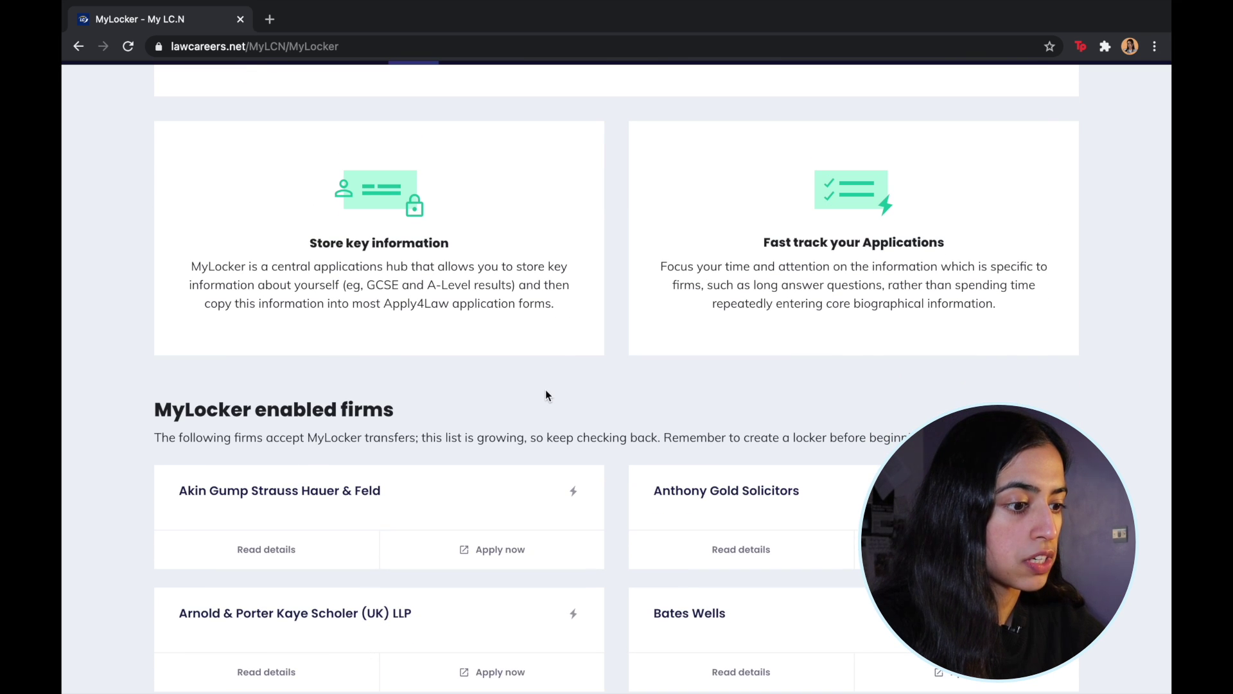
pyautogui.scroll(3, 546, 394)
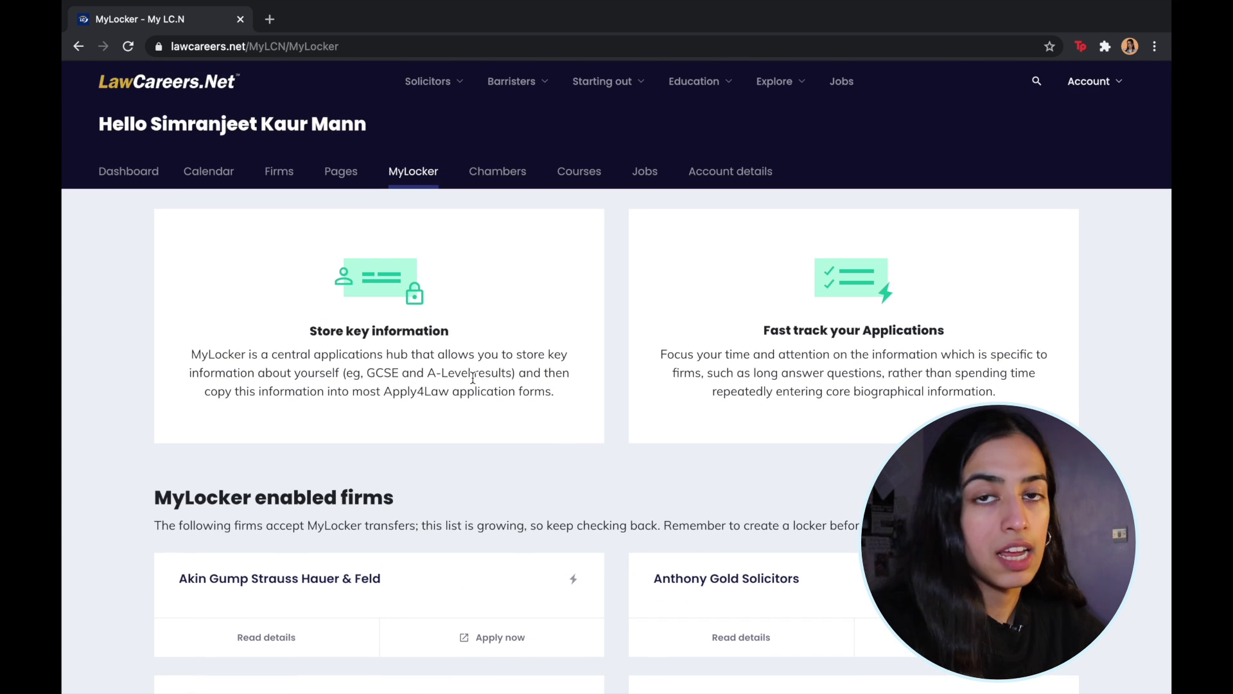
pyautogui.scroll(-5, 580, 394)
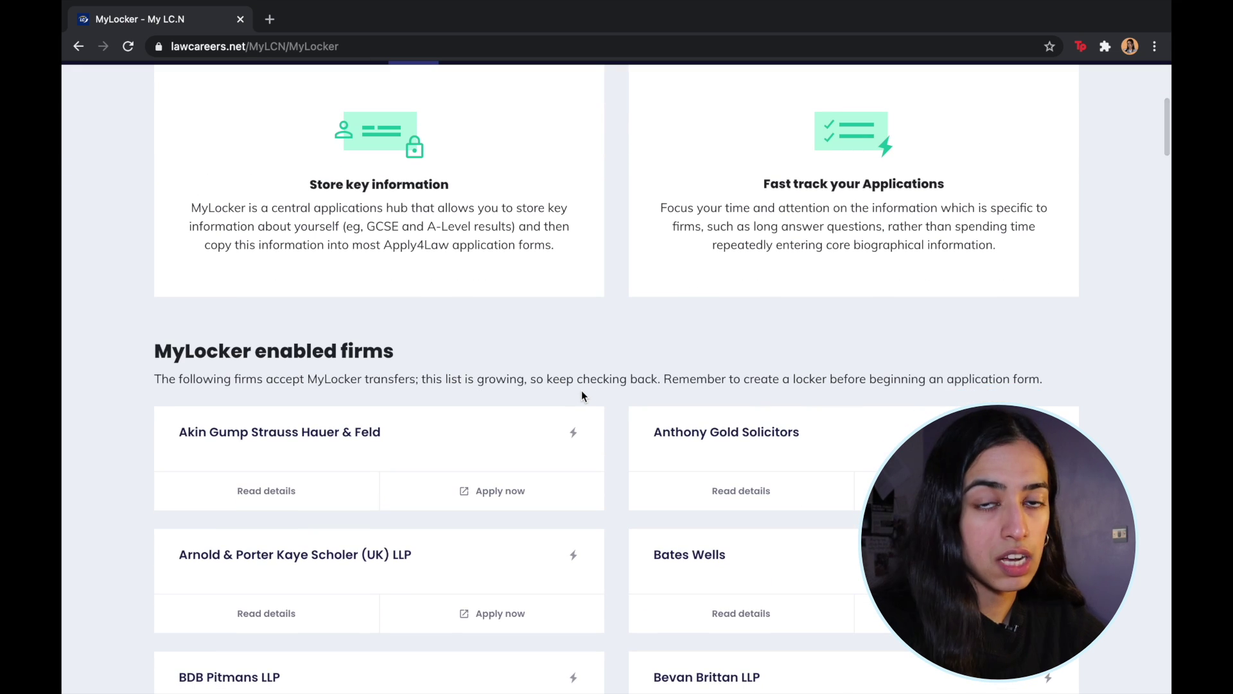
pyautogui.scroll(-5, 580, 391)
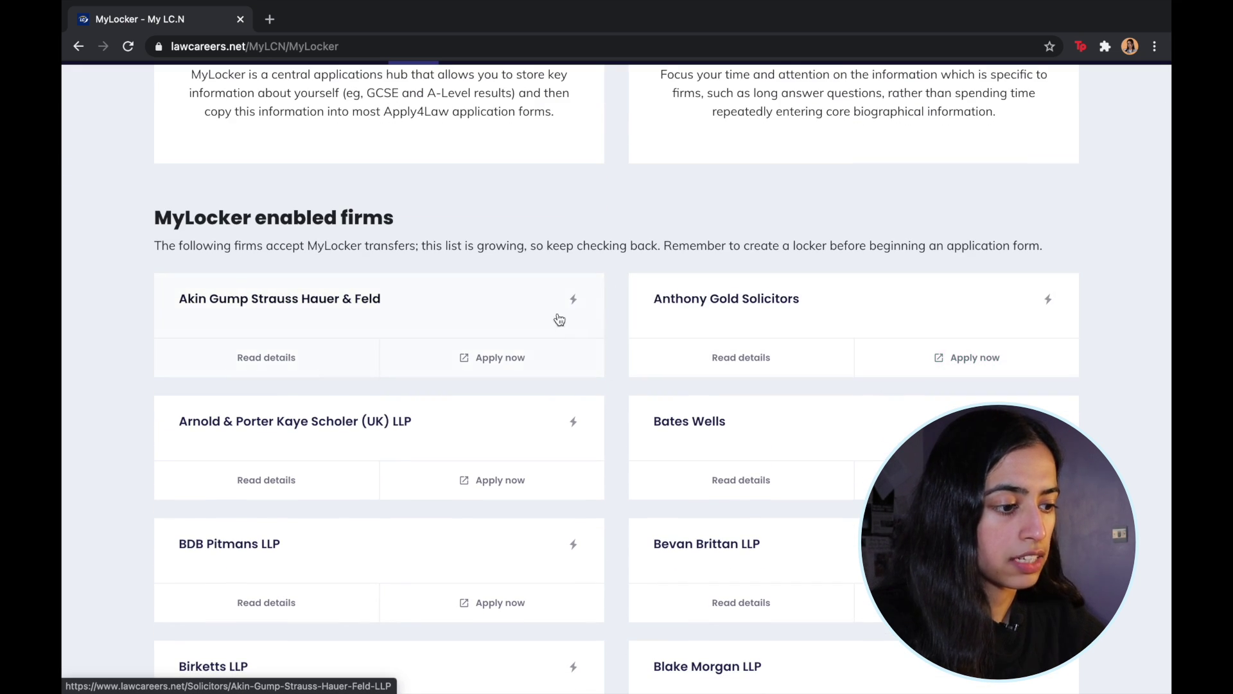
pyautogui.scroll(-20, 634, 390)
pyautogui.scroll(-20, 605, 463)
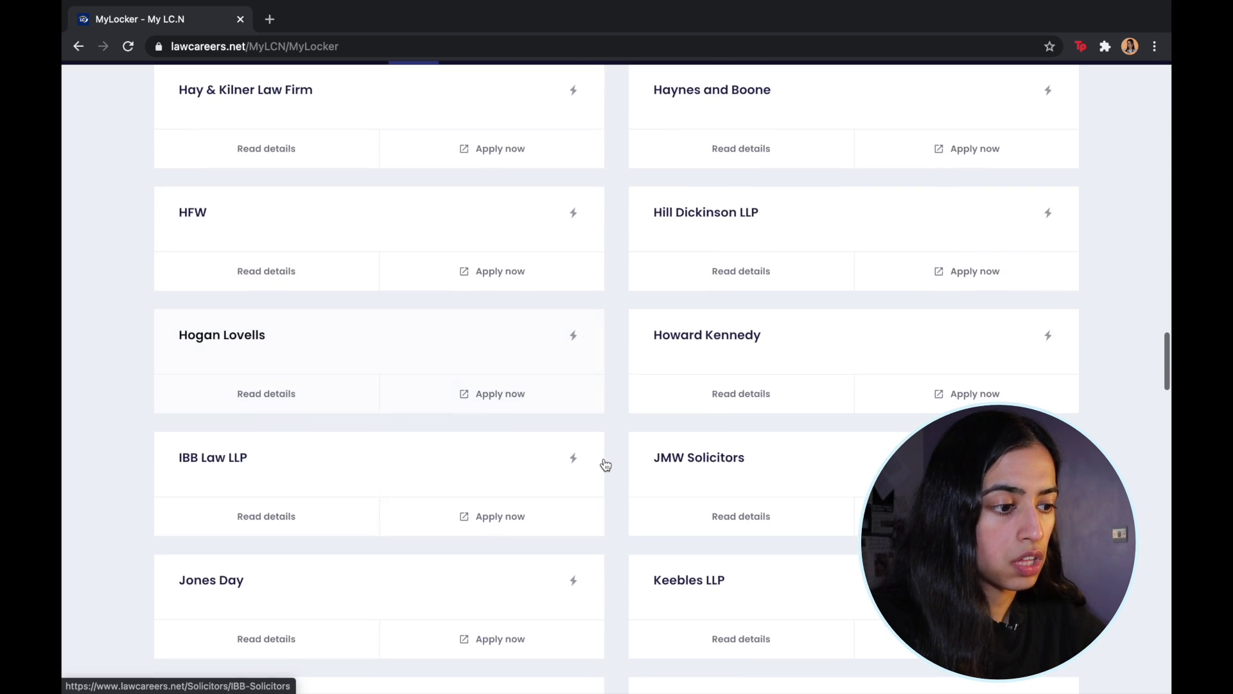
pyautogui.scroll(-20, 606, 463)
pyautogui.scroll(20, 1104, 390)
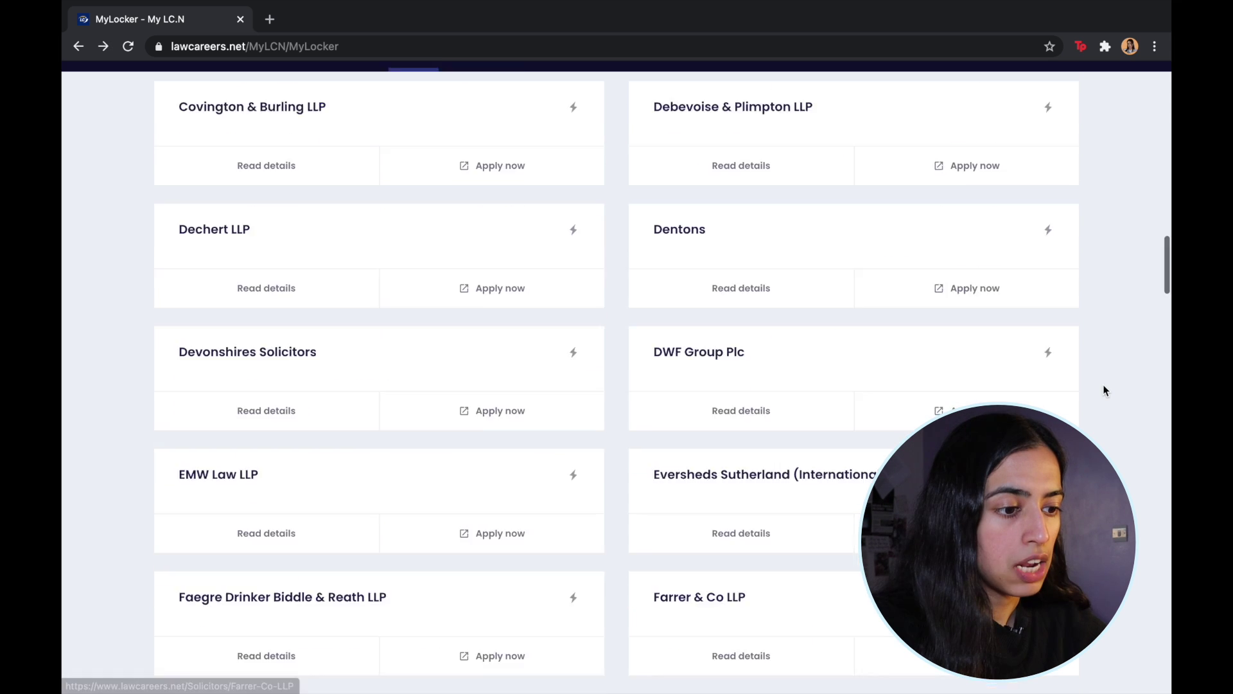
# Open the active locker, log in with the locker password, and decline saving the password in the browser.
pyautogui.scroll(20, 1103, 390)
pyautogui.click(942, 358)
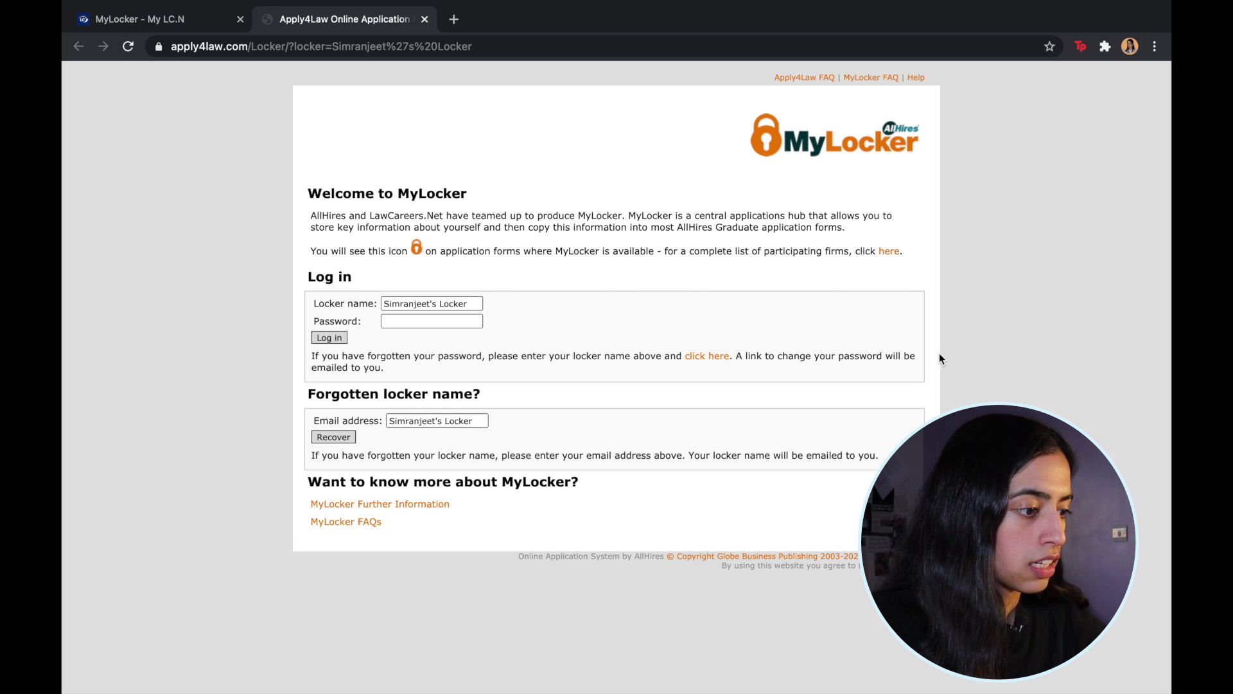
pyautogui.click(408, 322)
pyautogui.write('•••••••••')
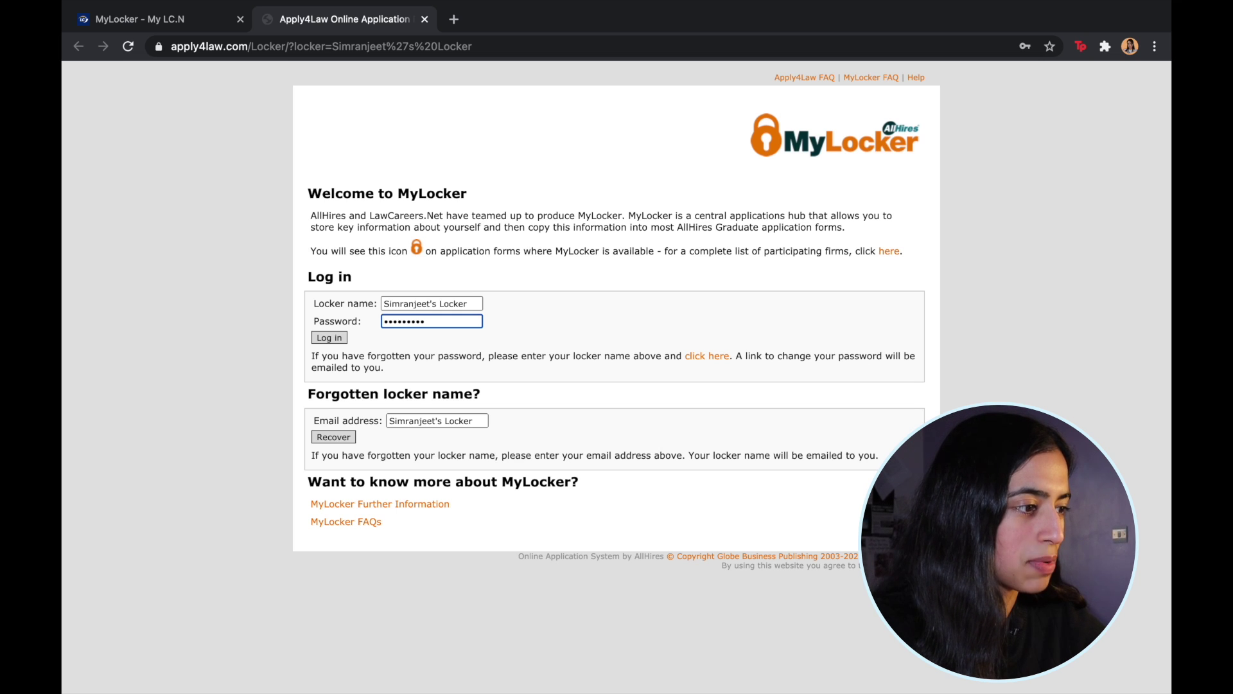
pyautogui.click(335, 340)
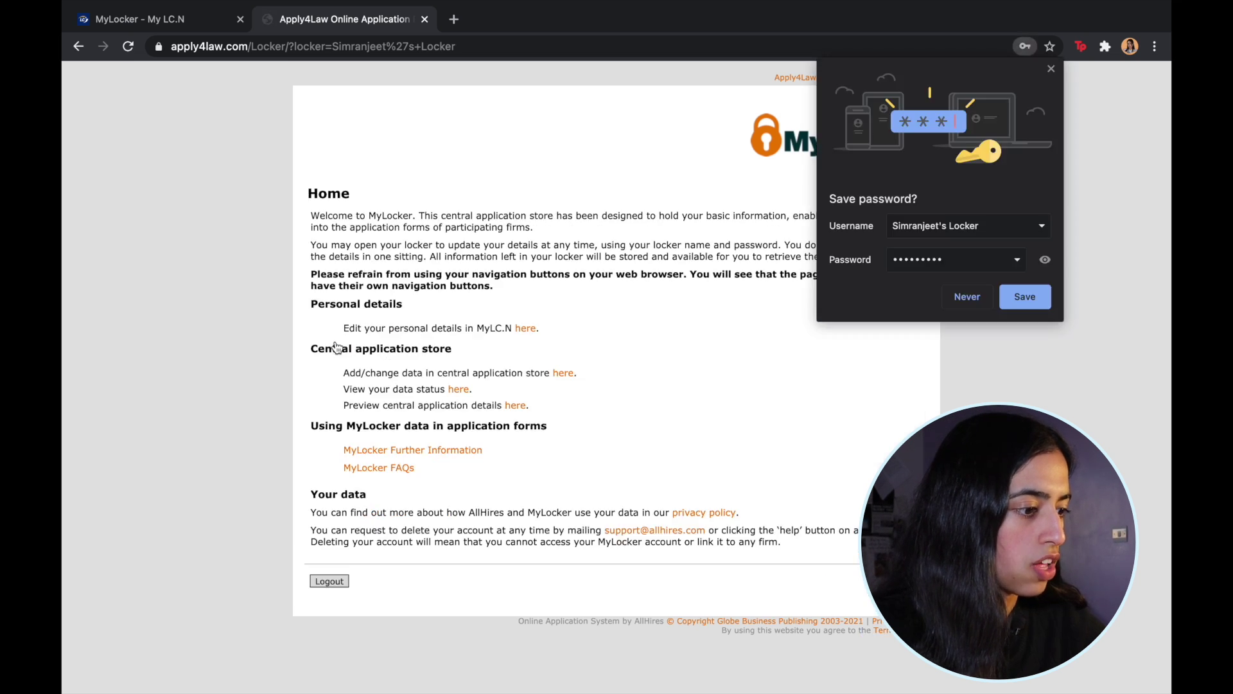
pyautogui.click(972, 296)
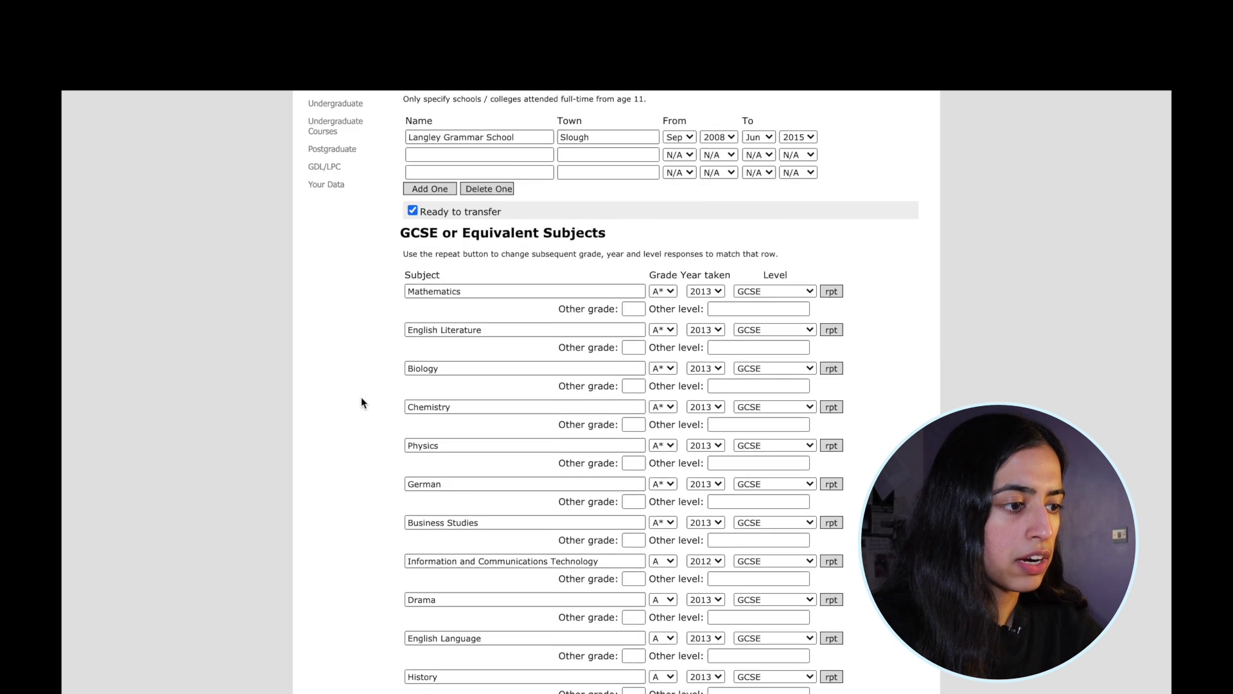
# Review the GCSE subjects, A-levels, AS-levels and UCAS points stored in the locker.
pyautogui.scroll(-5, 361, 403)
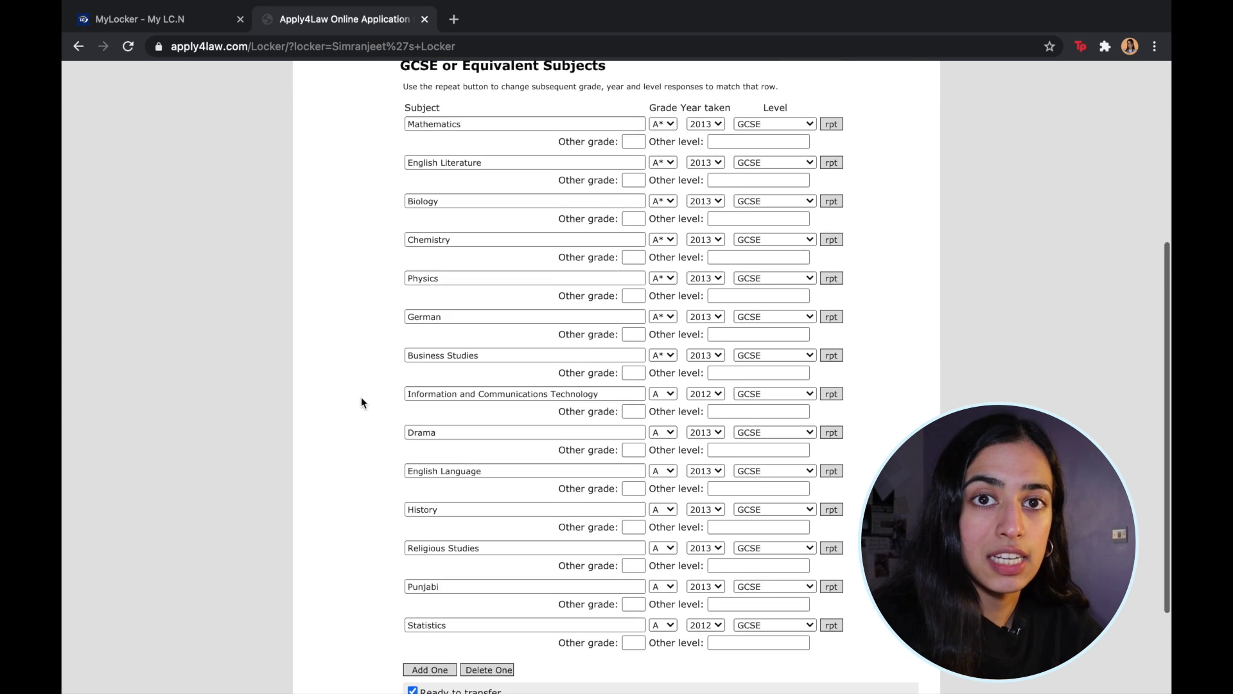
pyautogui.scroll(1, 362, 401)
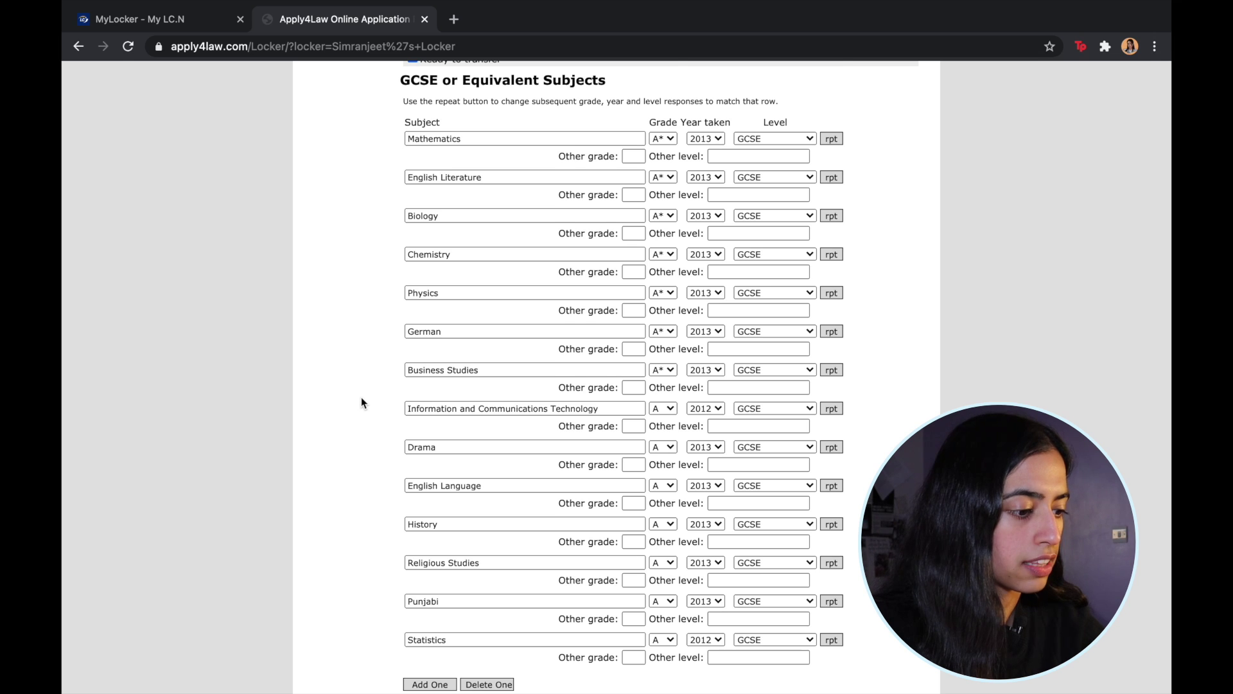
pyautogui.scroll(-5, 361, 403)
pyautogui.click(499, 595)
pyautogui.scroll(-5, 383, 365)
pyautogui.scroll(2, 383, 365)
pyautogui.scroll(-2, 383, 365)
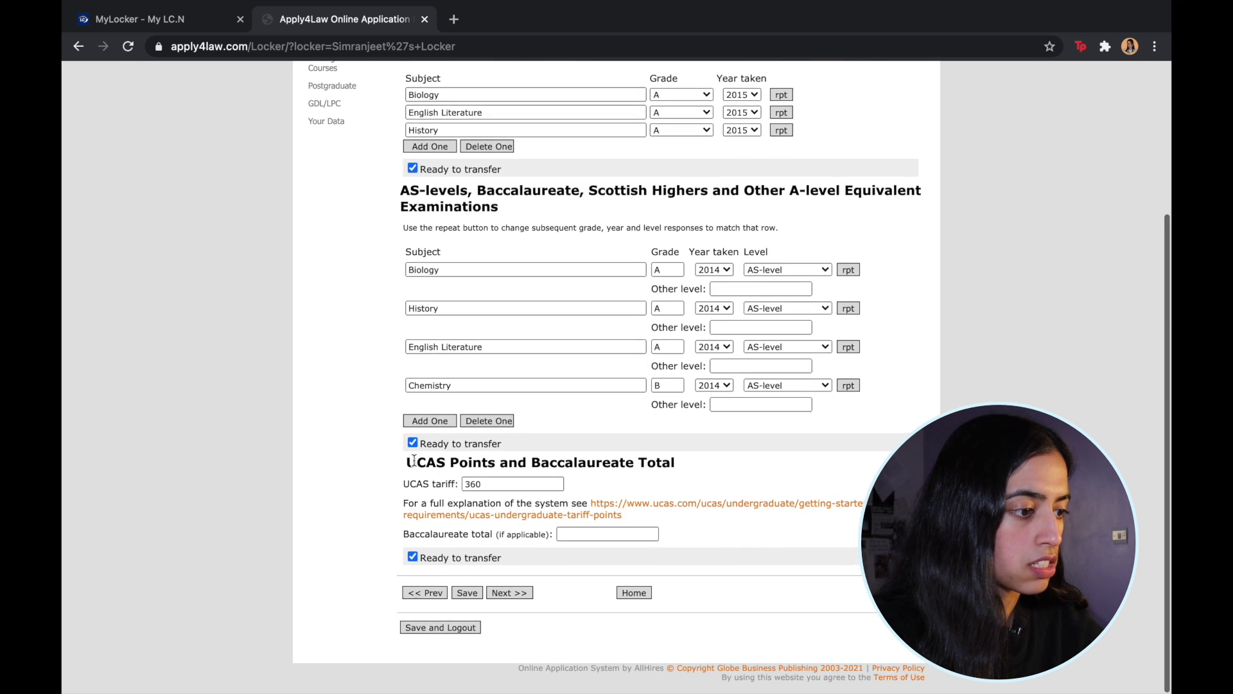
# Look through the locker's Undergraduate, Undergraduate Courses, Postgraduate and GDL/LPC sections, and close the locker.
pyautogui.click(509, 592)
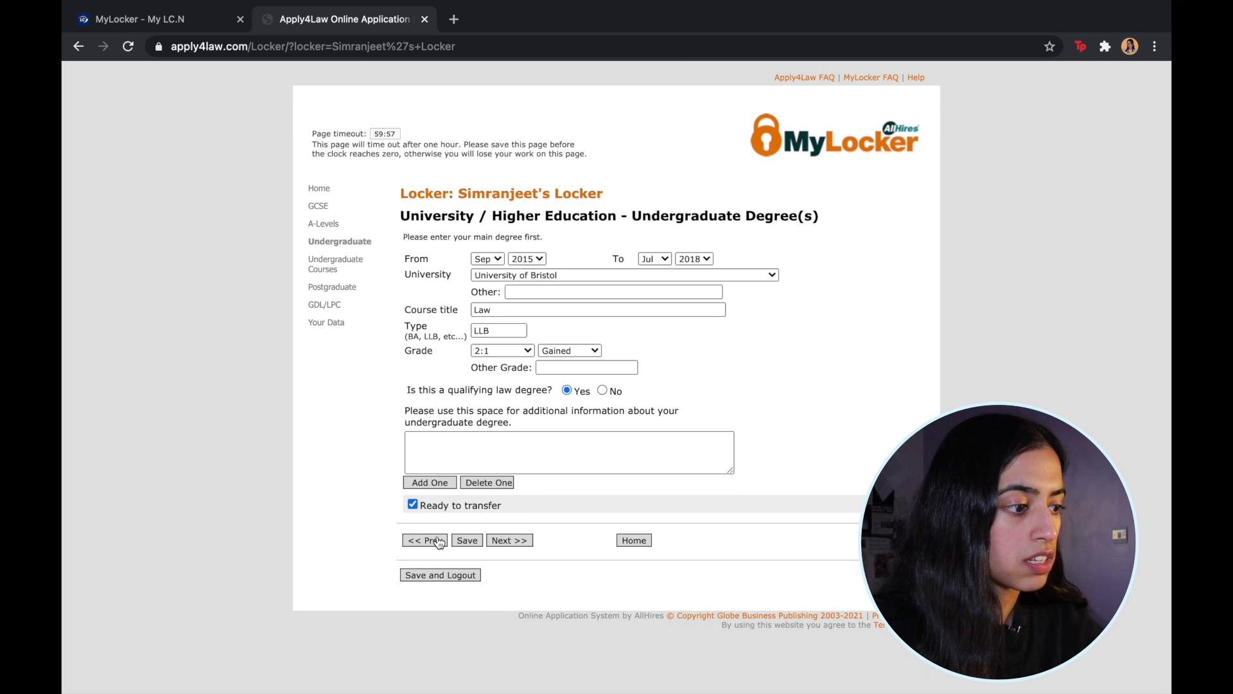
pyautogui.click(343, 271)
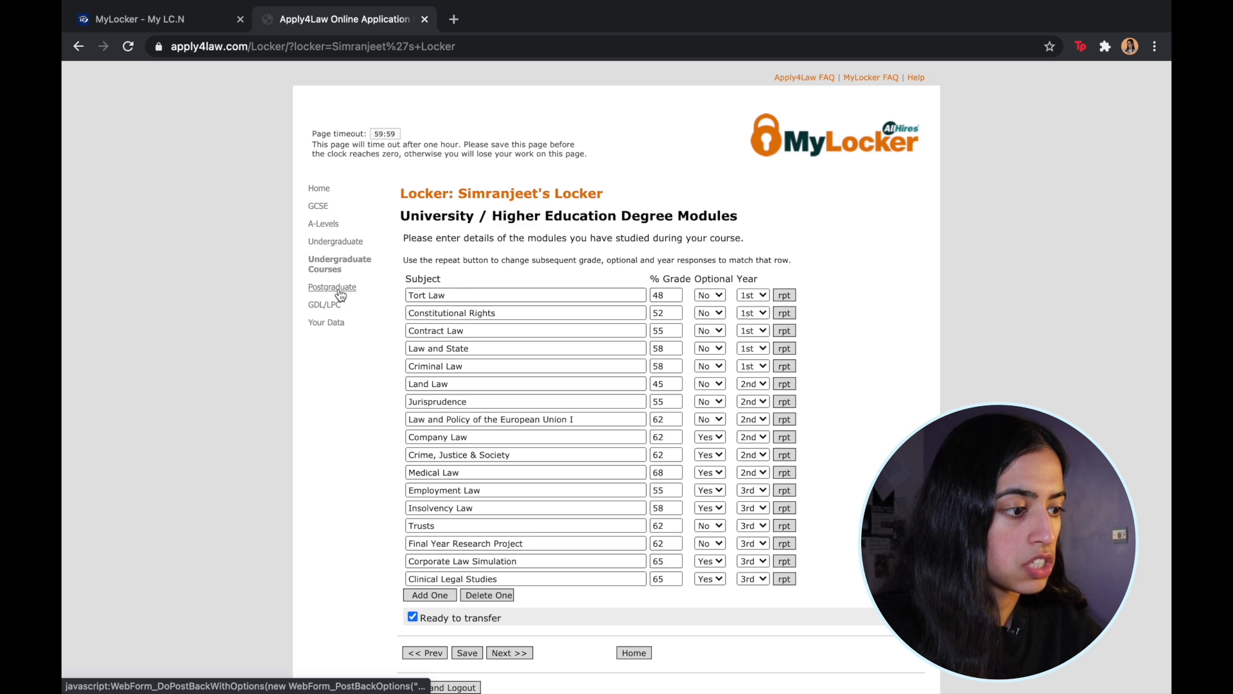
pyautogui.click(339, 288)
pyautogui.click(336, 306)
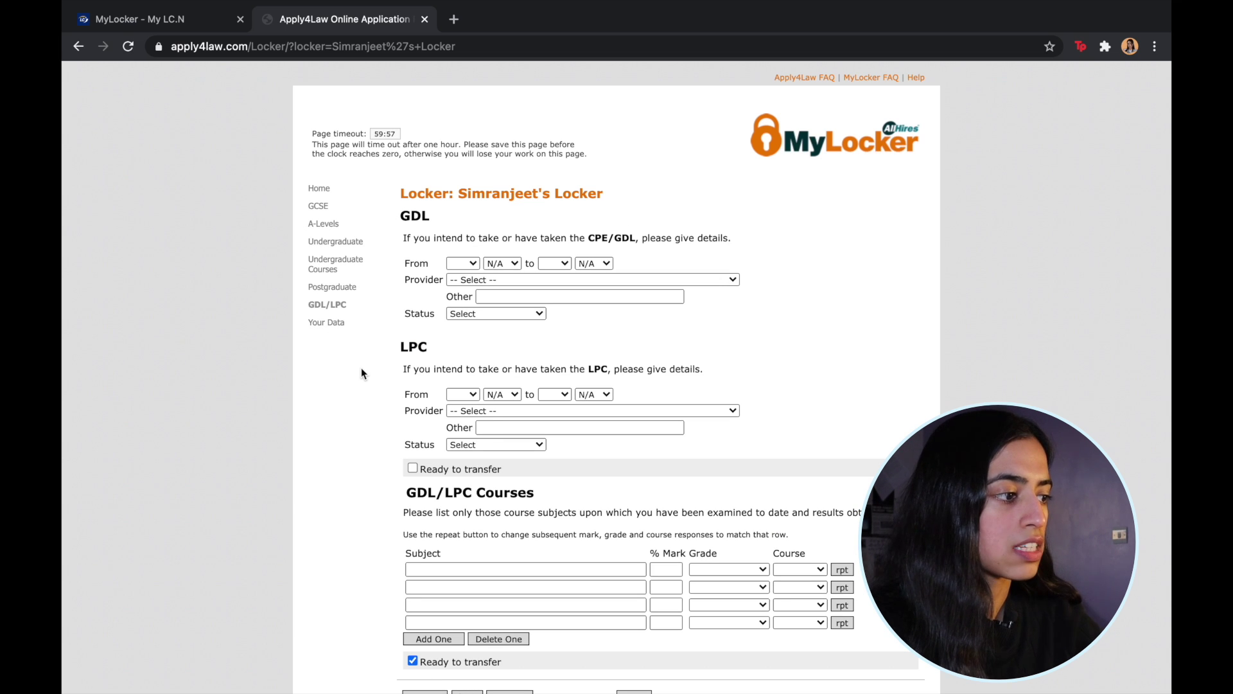
pyautogui.click(79, 47)
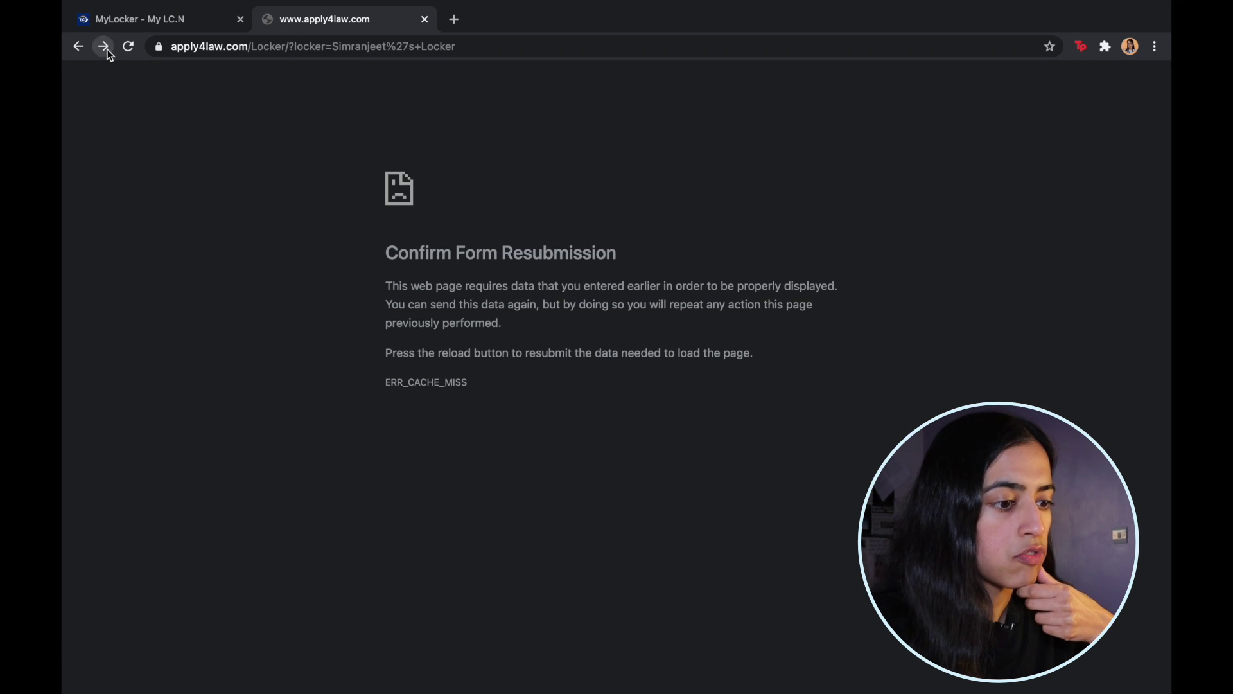
pyautogui.click(425, 20)
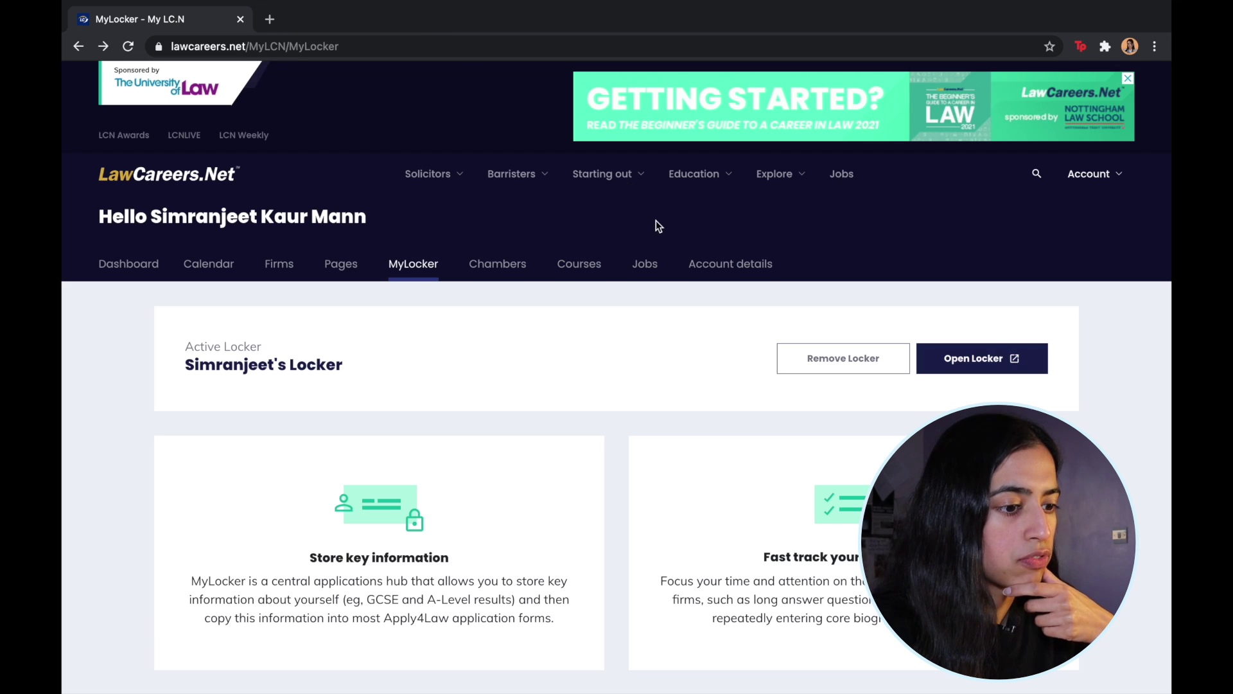
# Open the BDB Pitmans LLP online application from the list of MyLocker enabled firms.
pyautogui.scroll(-9, 647, 393)
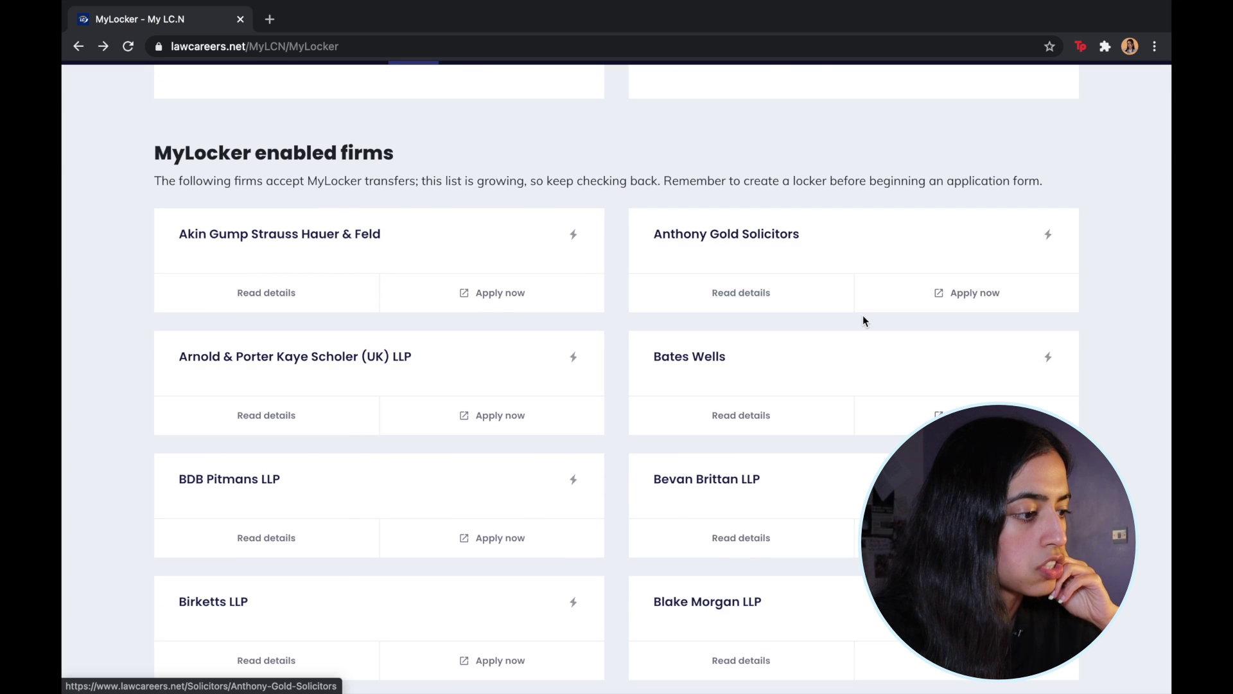
pyautogui.click(493, 538)
pyautogui.moveTo(906, 2)
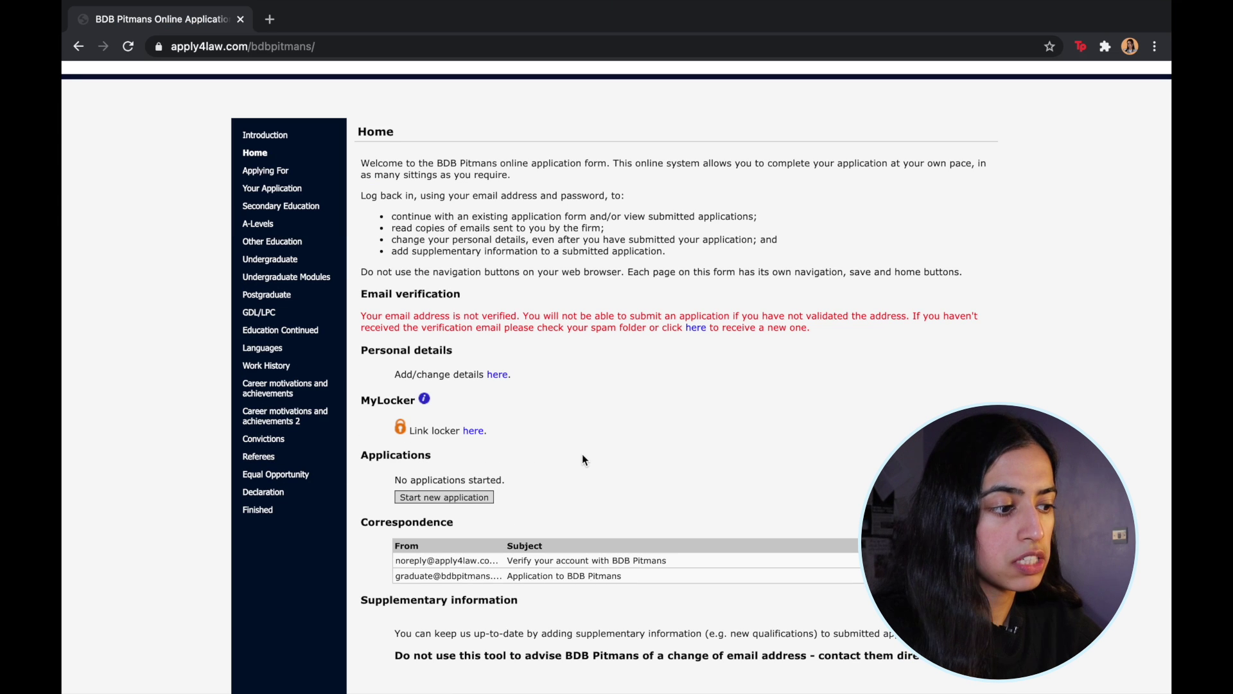
# Open the locker linking form from the BDB Pitmans application home page.
pyautogui.scroll(3, 582, 453)
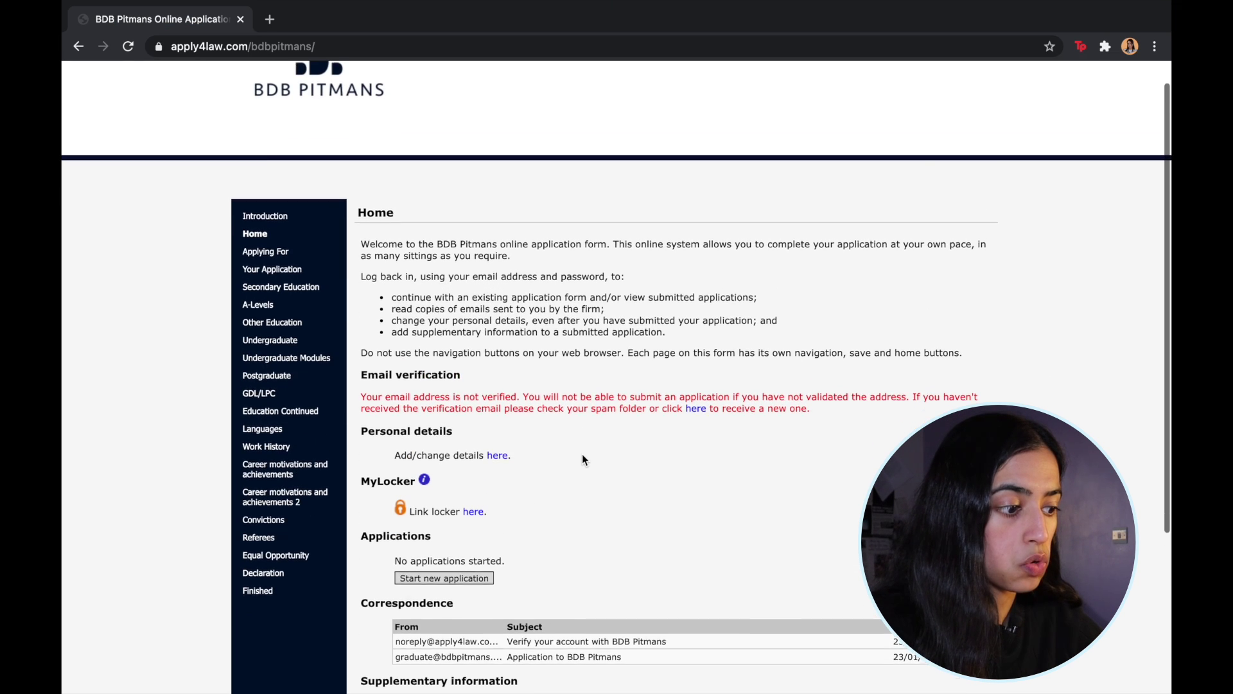
pyautogui.scroll(-2, 521, 514)
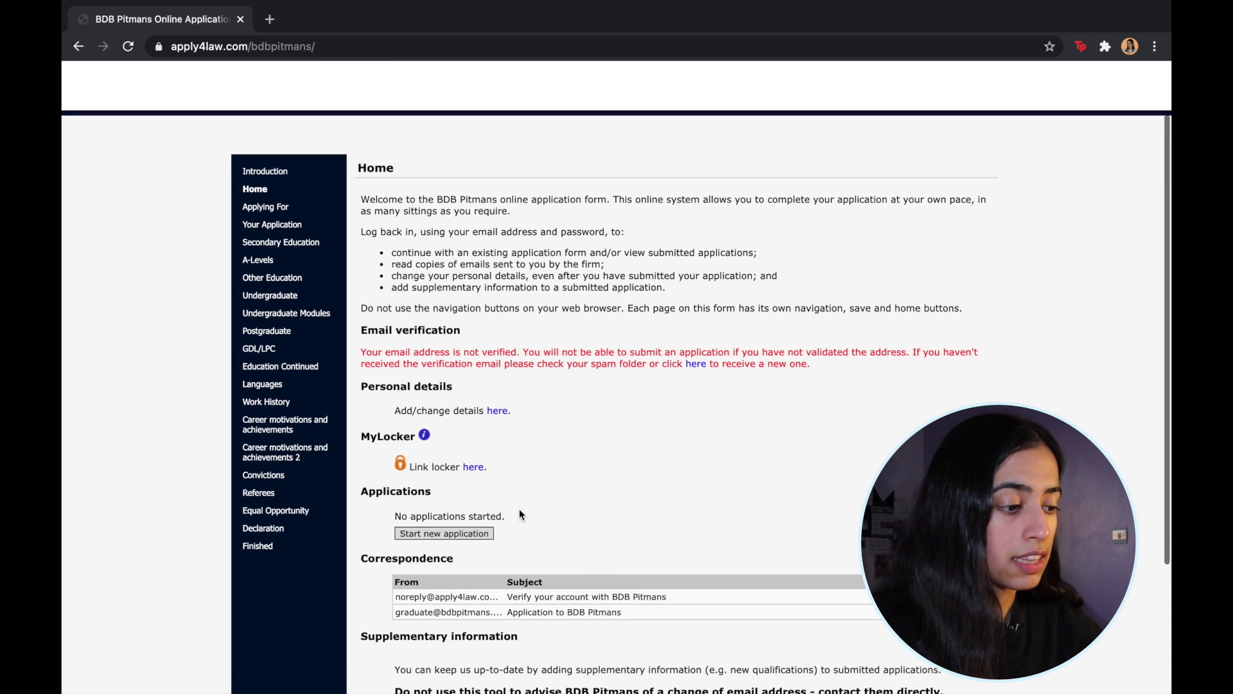
pyautogui.click(477, 469)
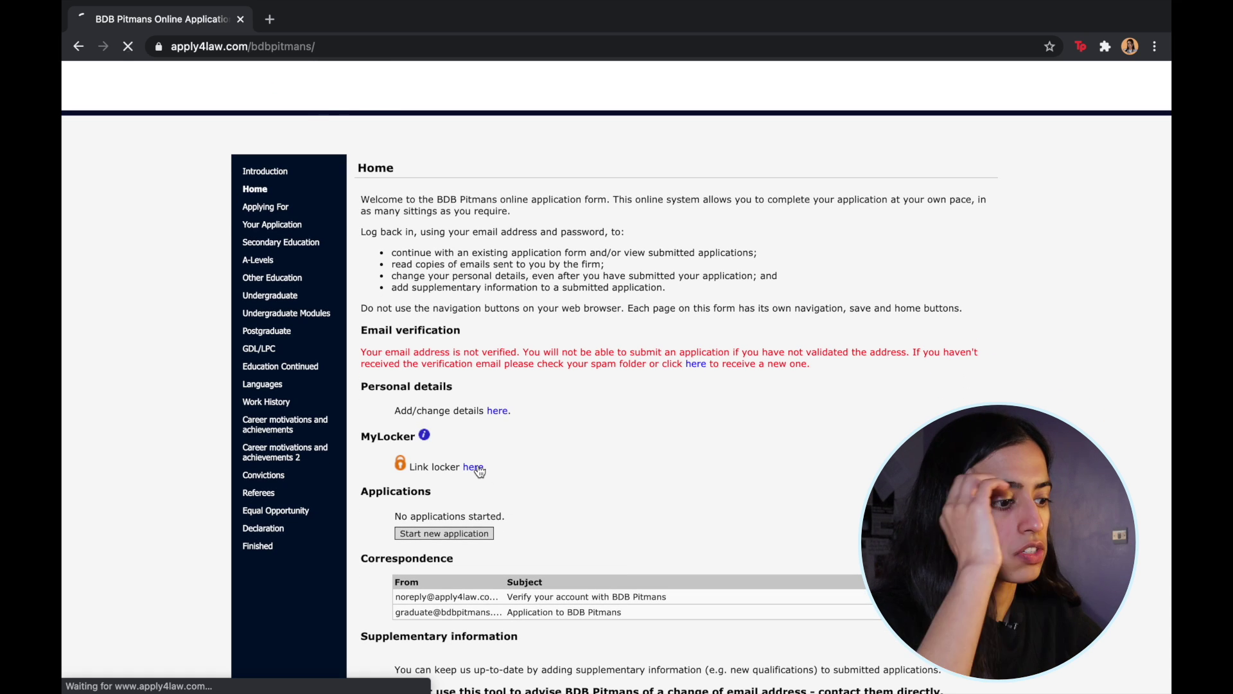
# Enter the locker name and locker password for linking MyLocker to the BDB Pitmans application.
pyautogui.click(665, 334)
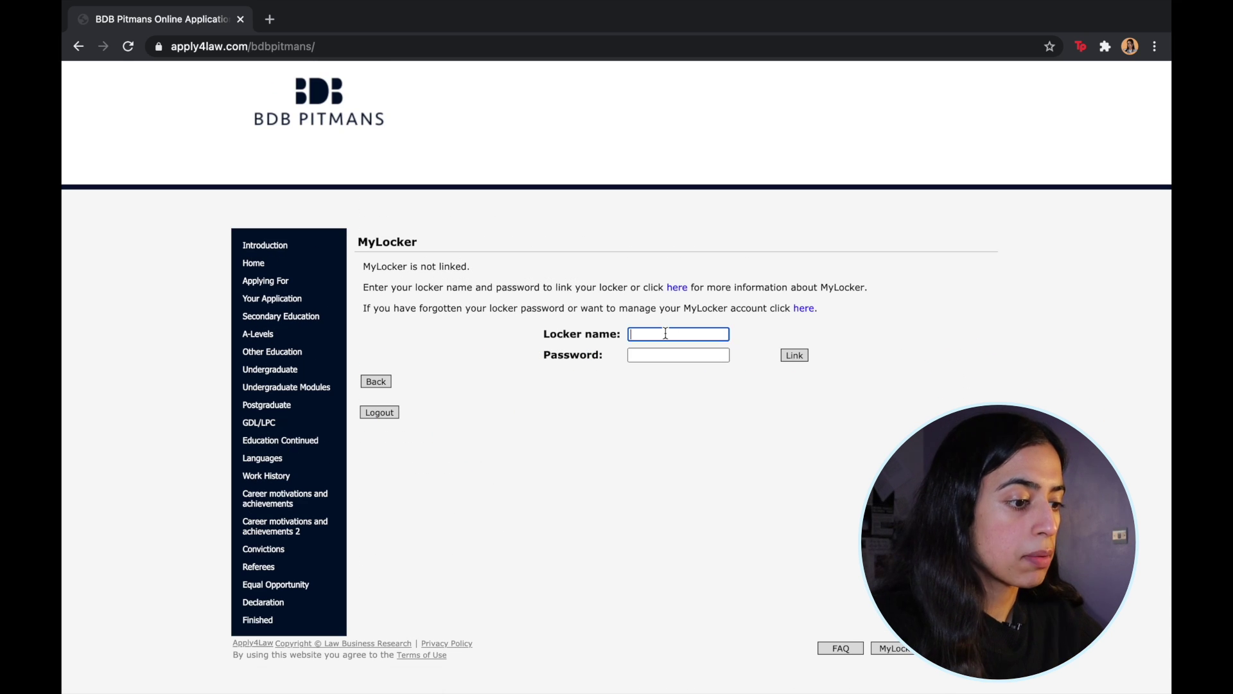
pyautogui.write('Simranjeet')
pyautogui.press('BackSpace')
pyautogui.write("'s Lock")
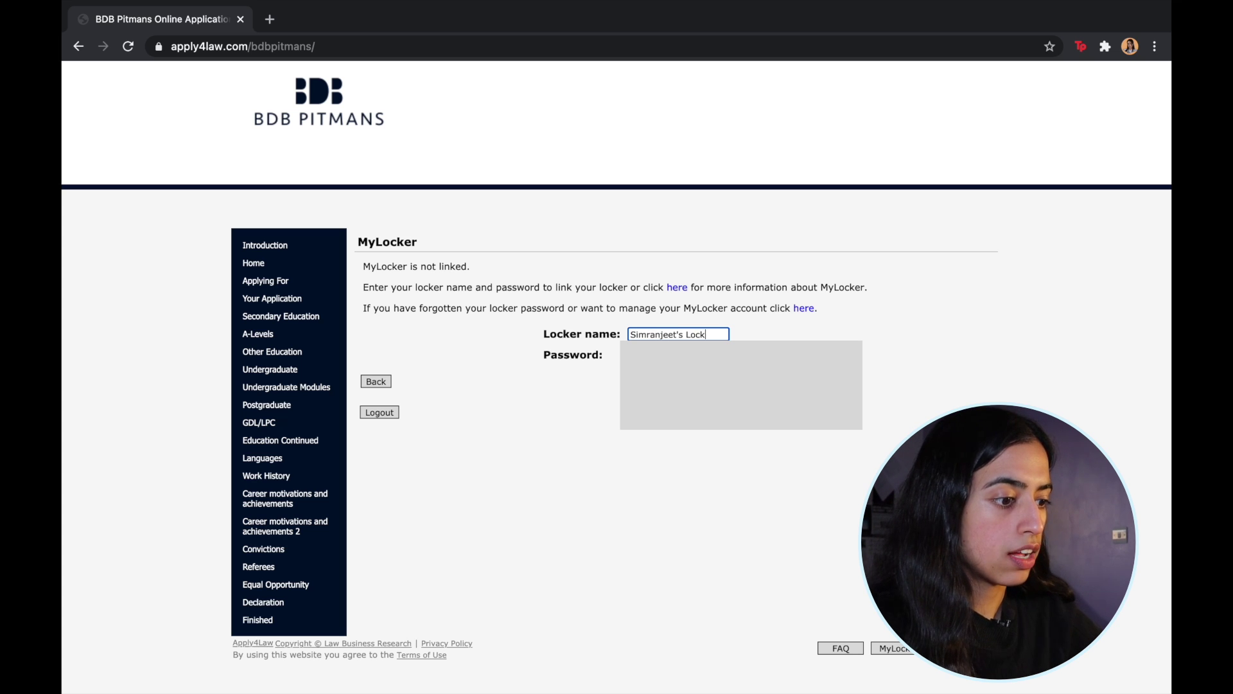
pyautogui.write('er')
pyautogui.press('Tab')
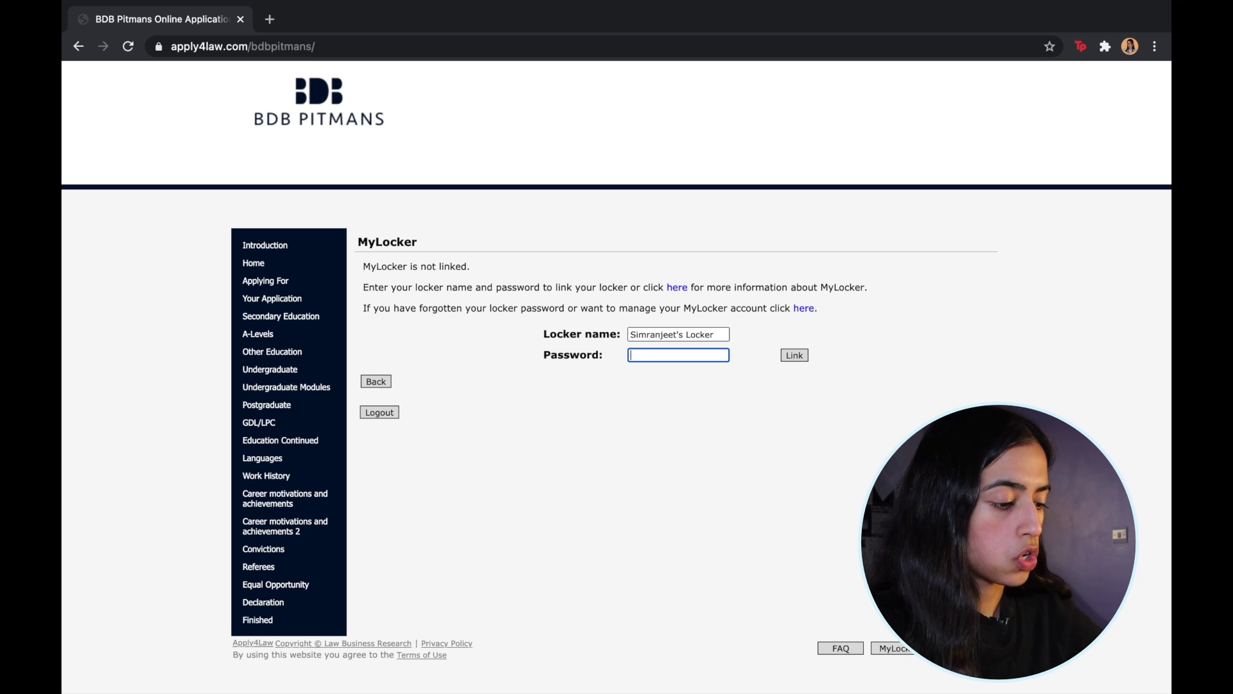
pyautogui.write('••••••')
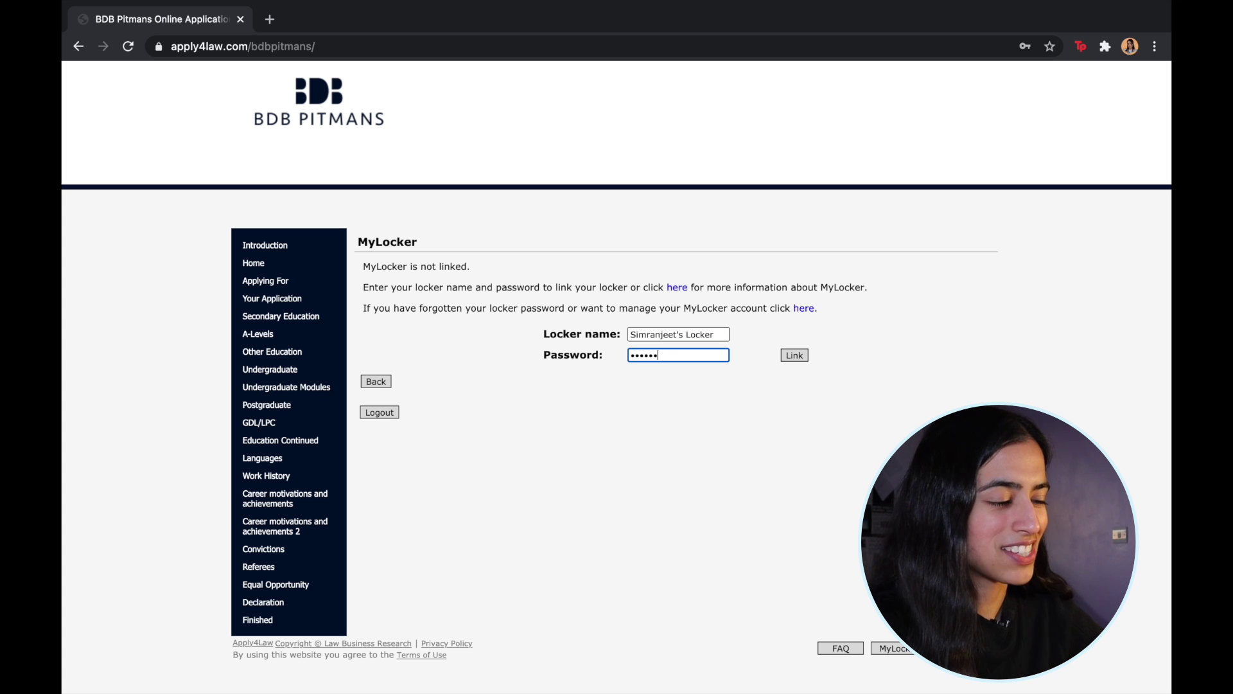
pyautogui.write('•••')
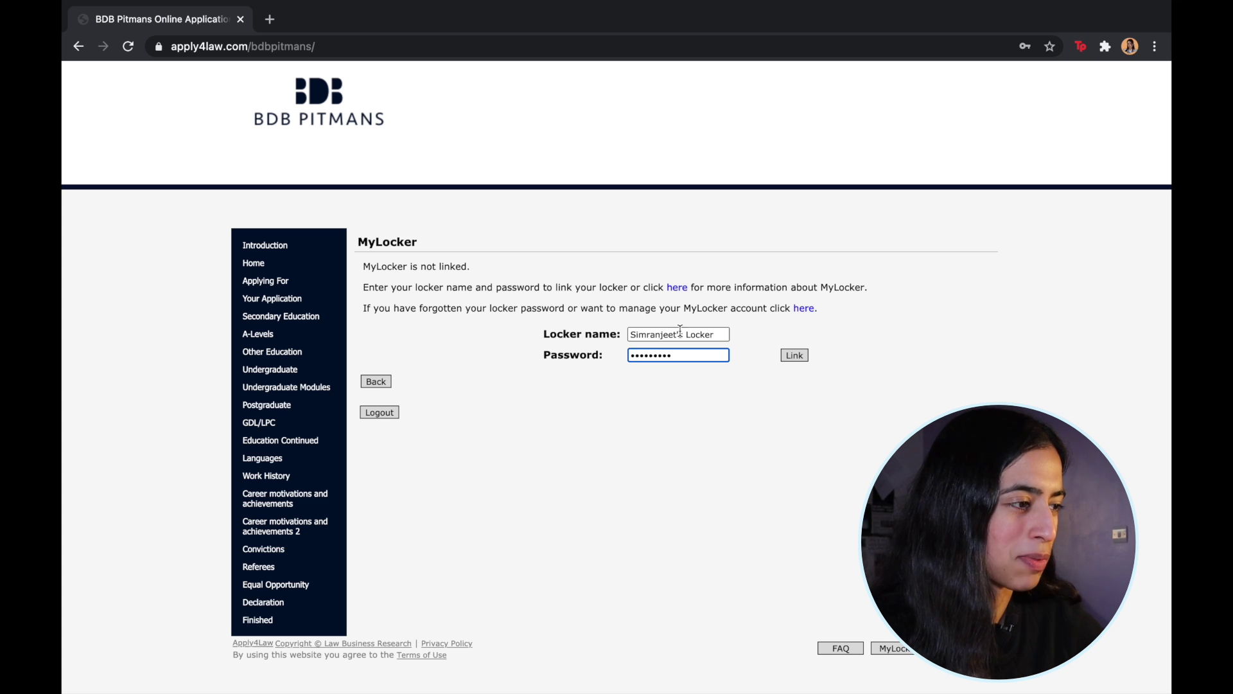
# Submit the locker linking form and start a new BDB Pitmans application.
pyautogui.click(794, 356)
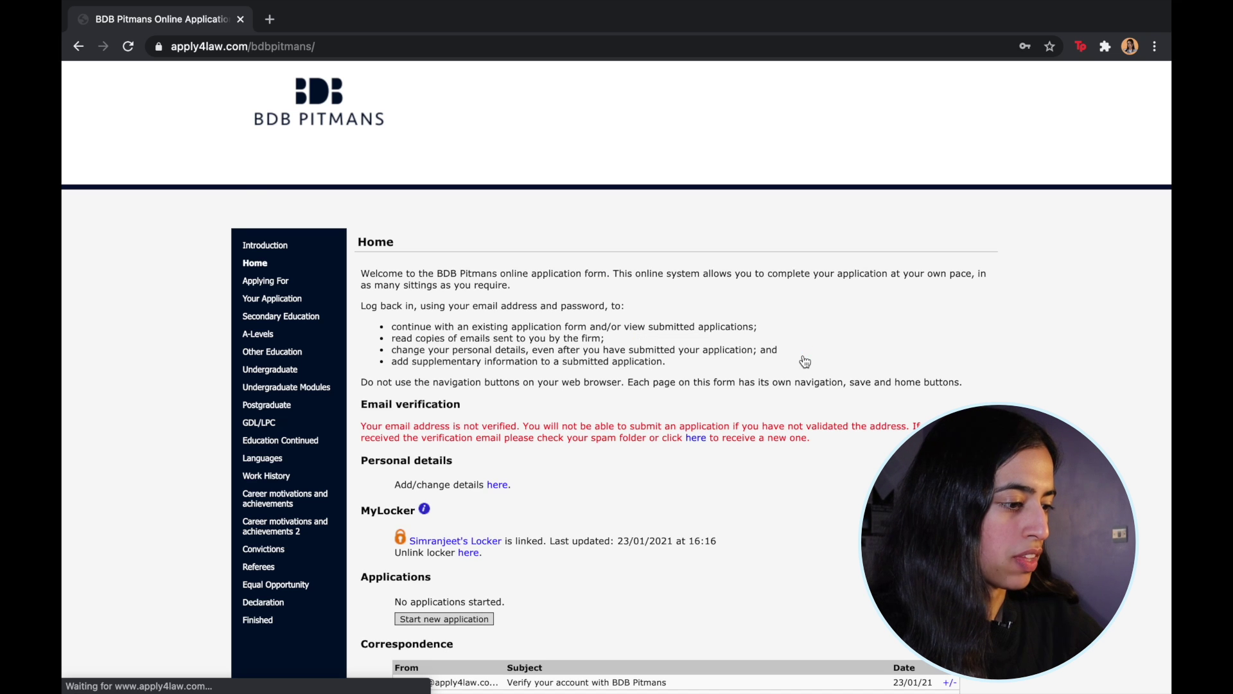
pyautogui.scroll(-4, 673, 411)
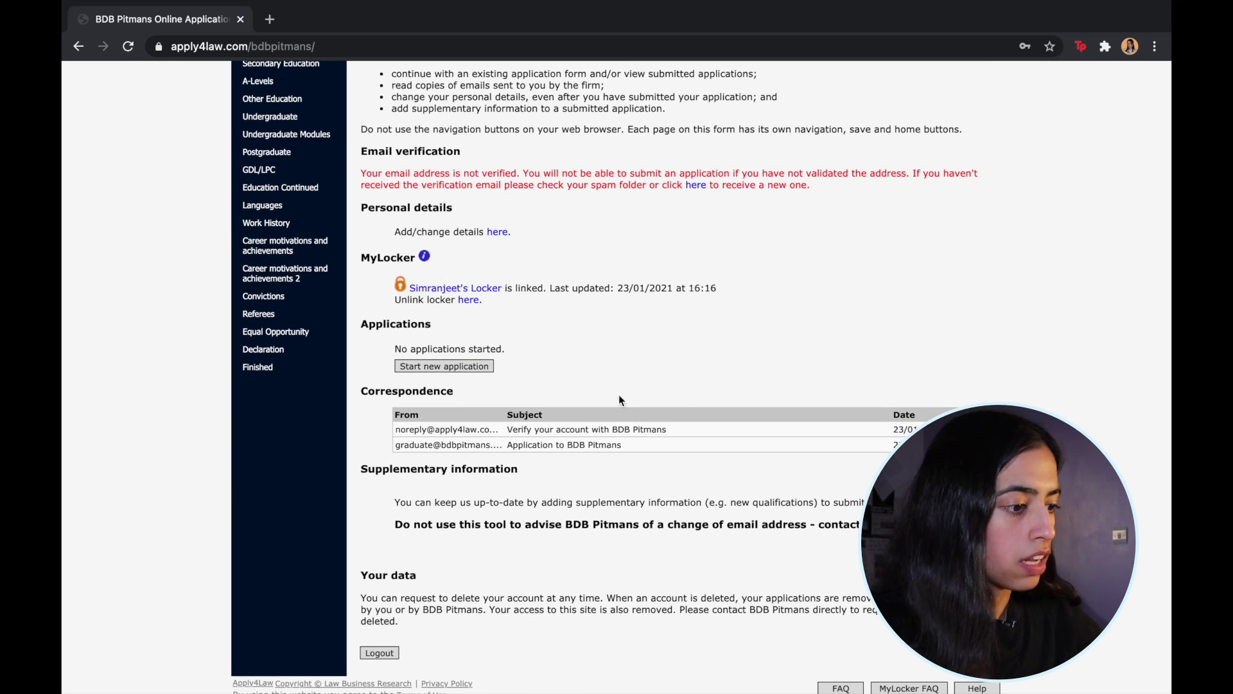
pyautogui.scroll(2, 528, 314)
pyautogui.click(458, 467)
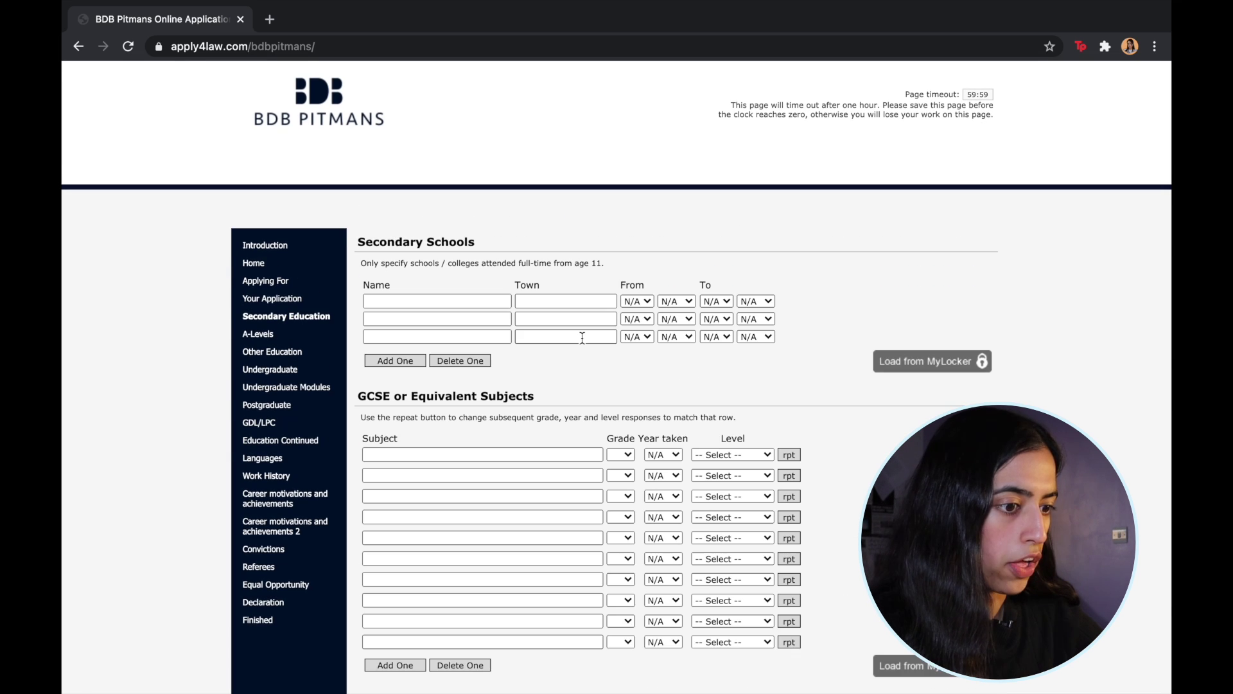
# Load the GCSE or Equivalent Subjects in the Secondary Education section from MyLocker, accepting replacement of that section's data.
pyautogui.scroll(-1, 583, 343)
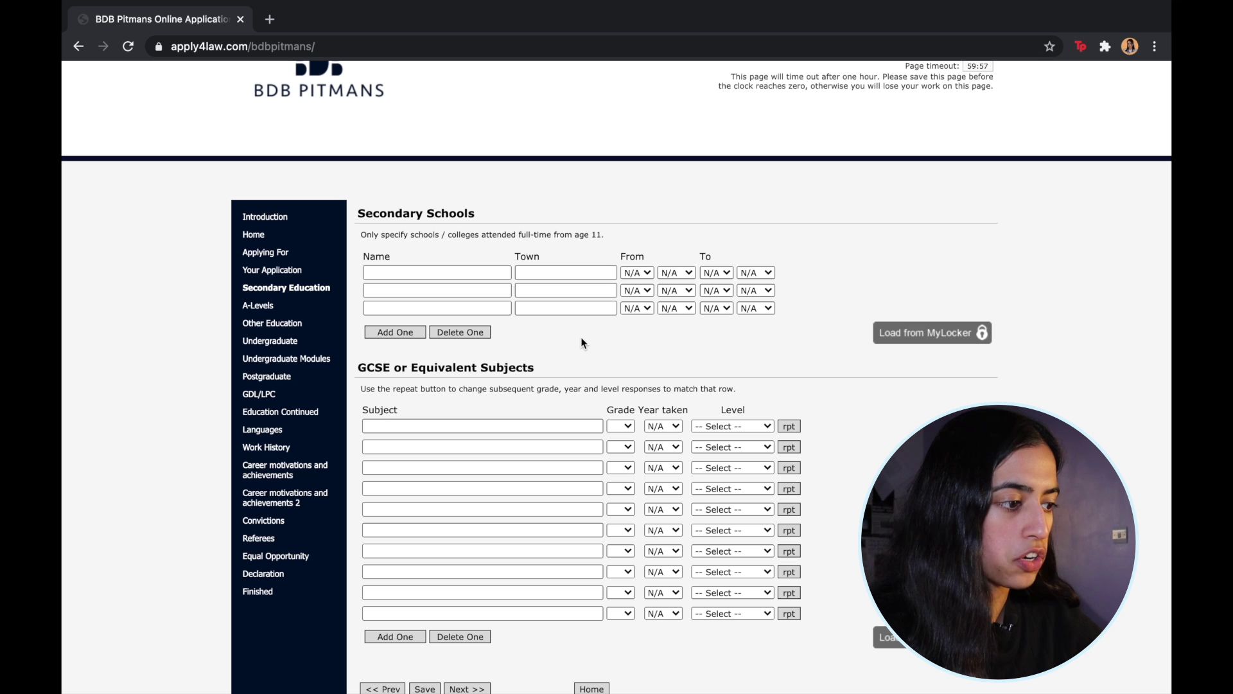
pyautogui.scroll(-2, 403, 327)
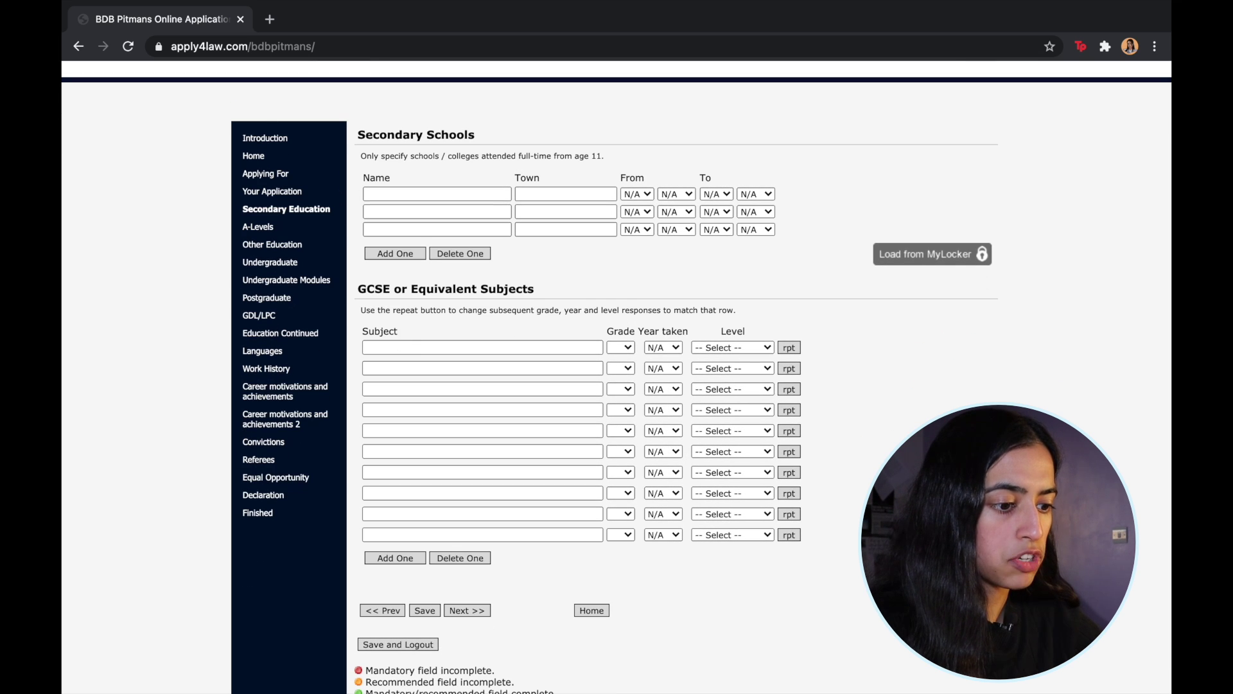
pyautogui.click(908, 560)
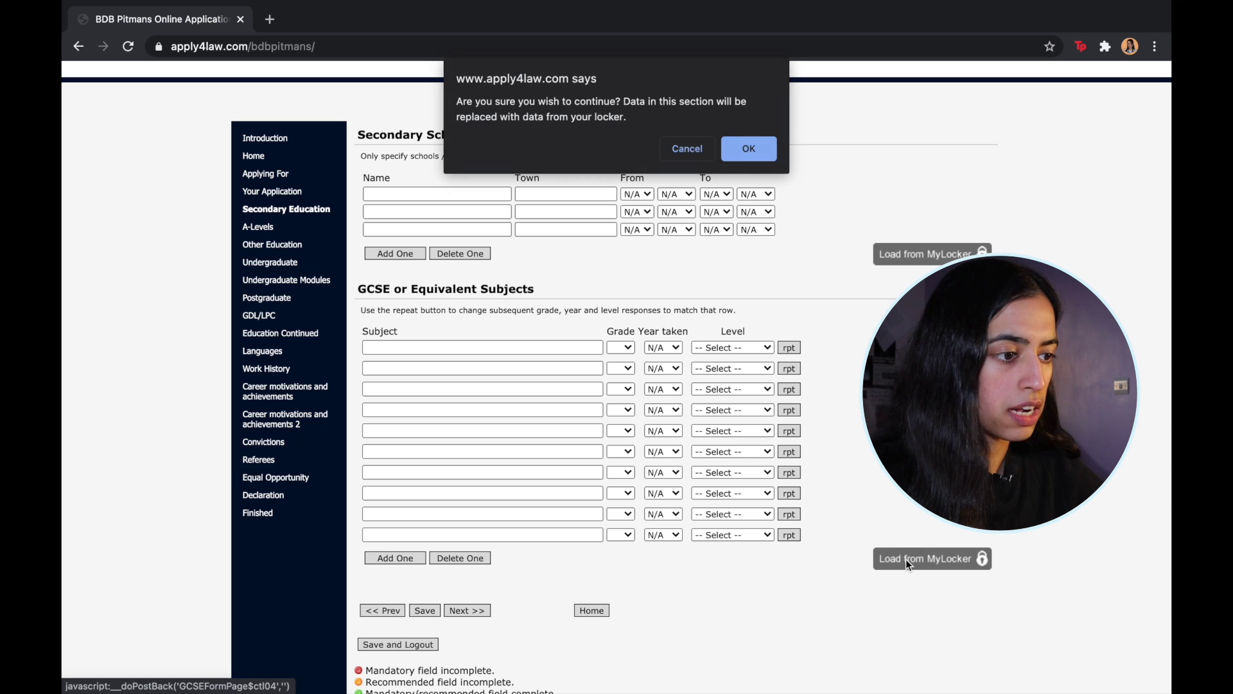
pyautogui.click(747, 151)
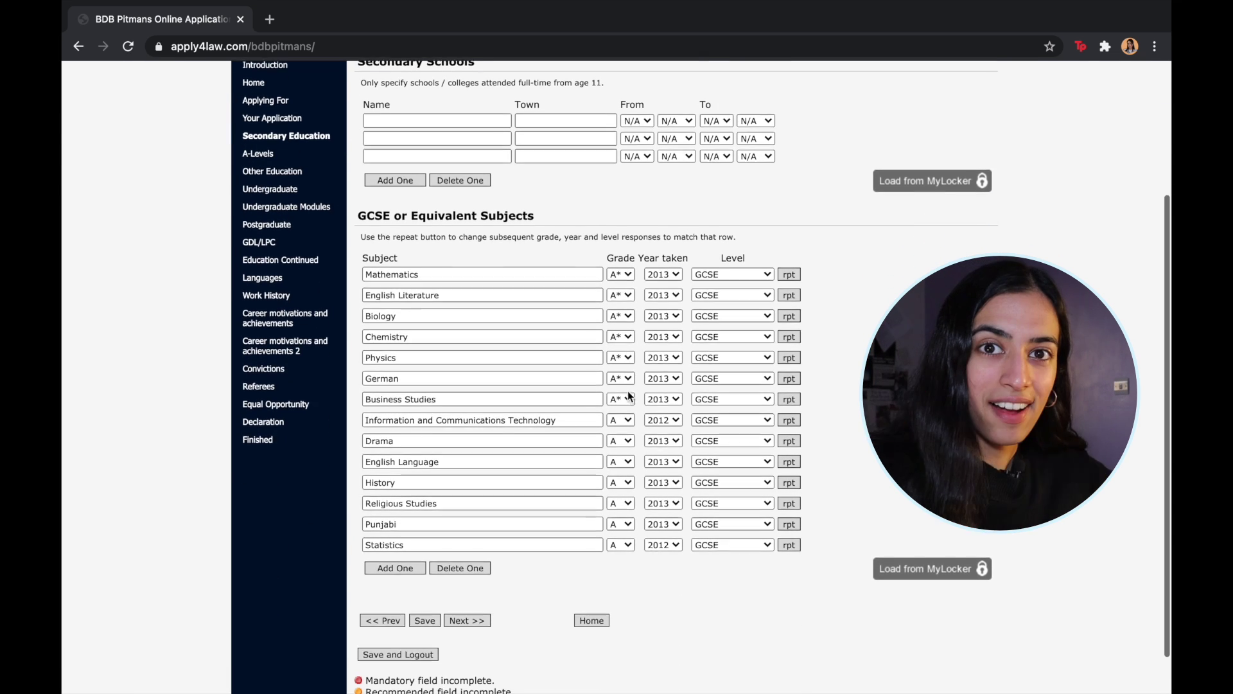